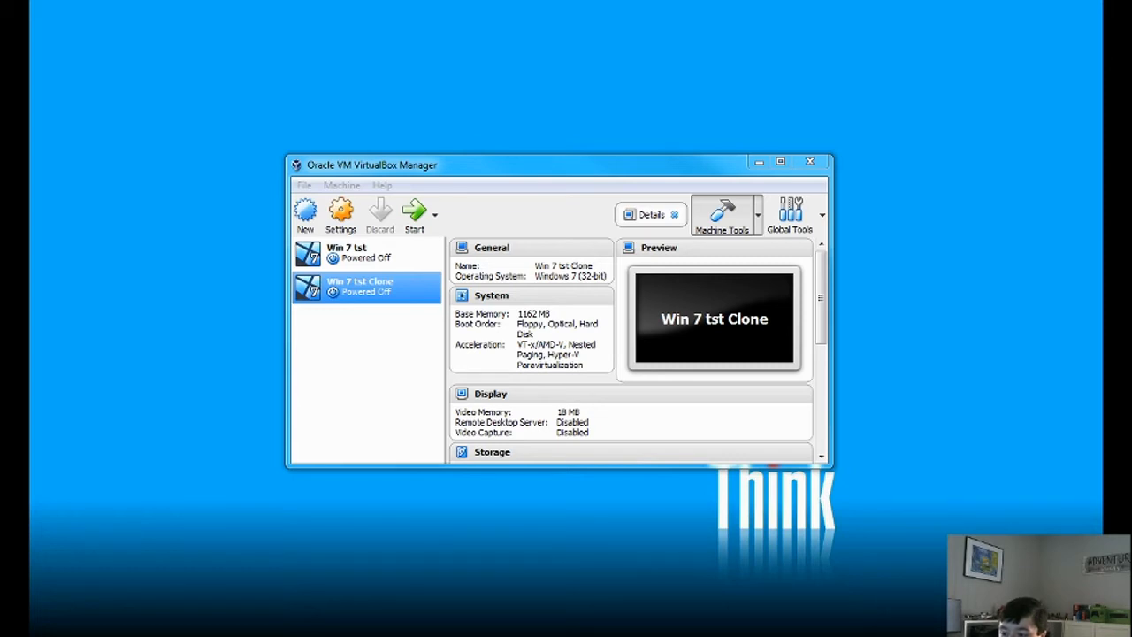
Check the host computer's system information and Windows Experience Index subscores, and close the window.
drag(1097, 354, 539, 85)
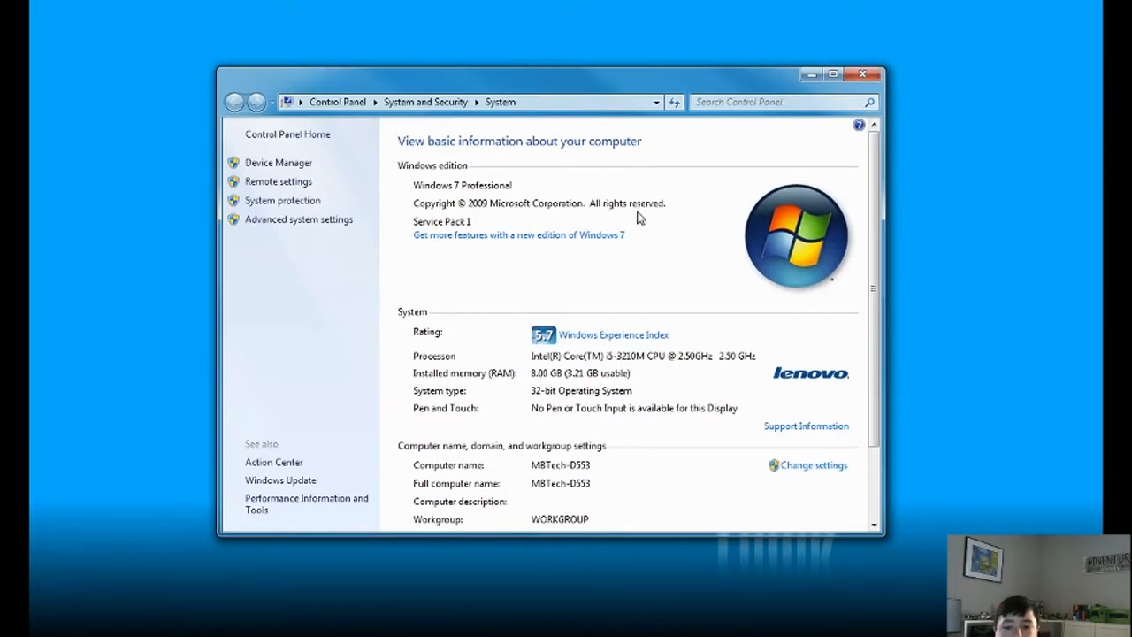
click(604, 338)
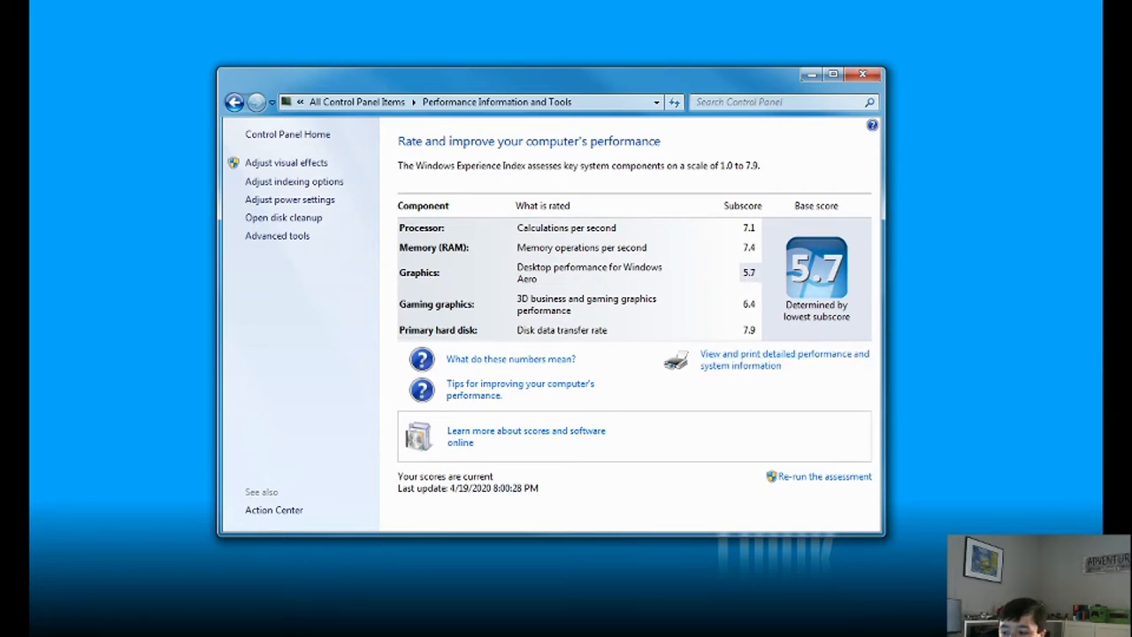
click(863, 74)
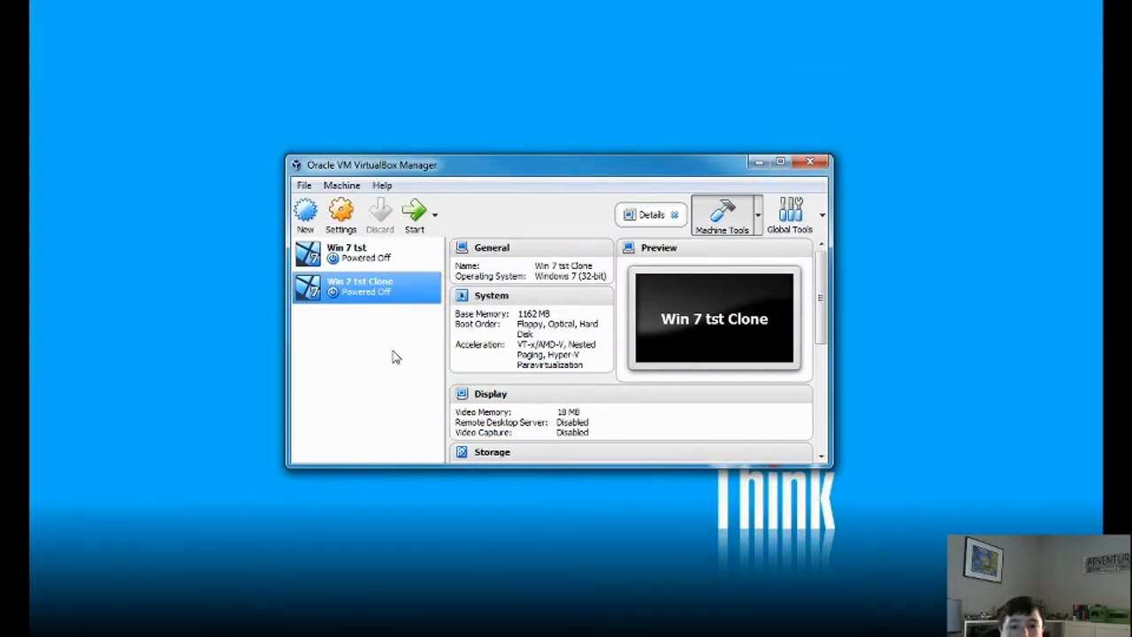
Start the Win 7 tst Clone virtual machine, choose Start Windows Normally, and dismiss the mouse pointer integration notice.
click(412, 221)
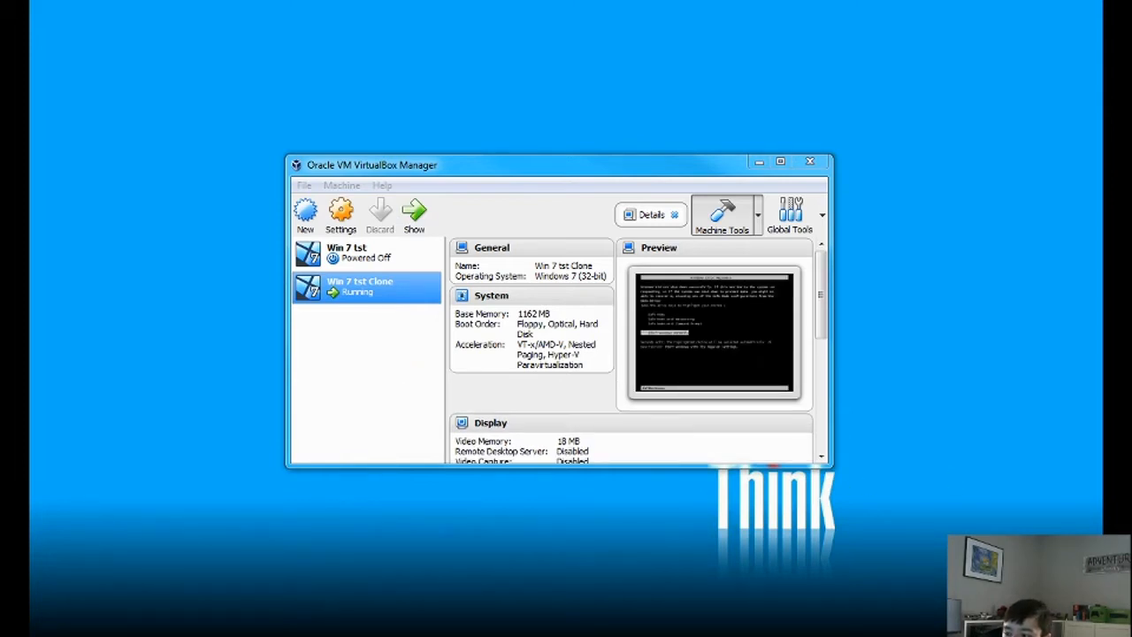
drag(884, 346, 541, 2)
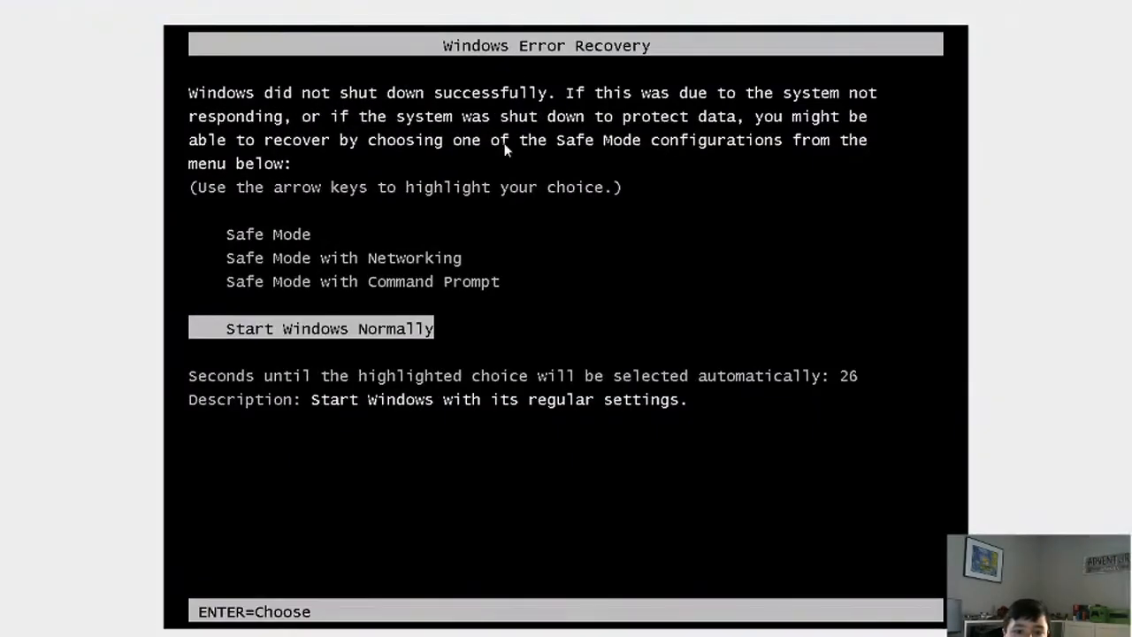
key(Return)
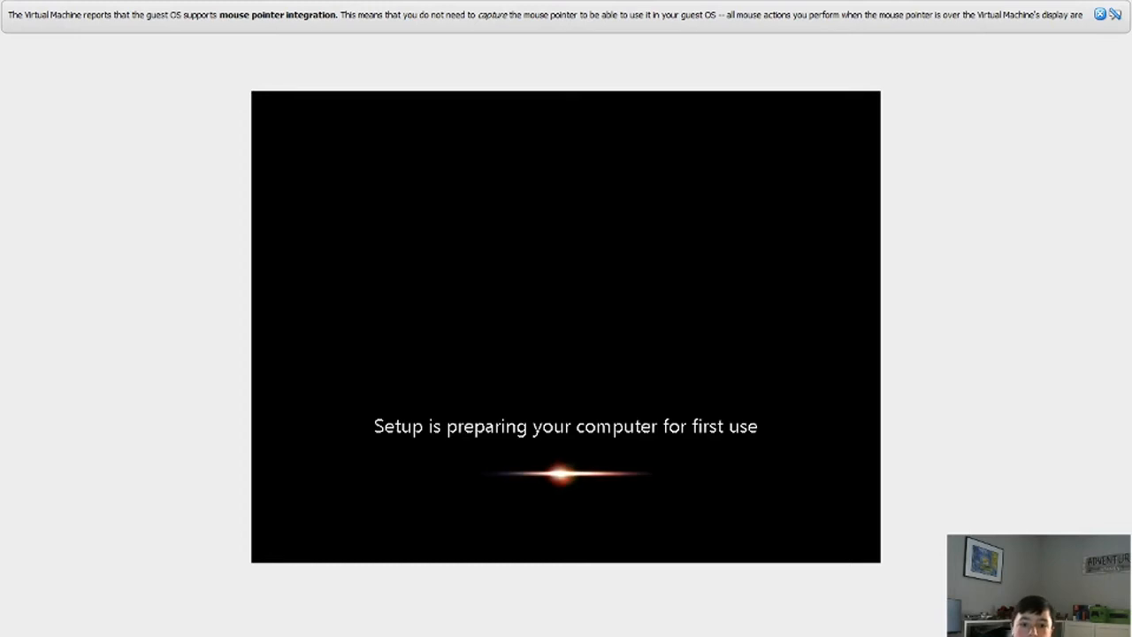
click(1101, 15)
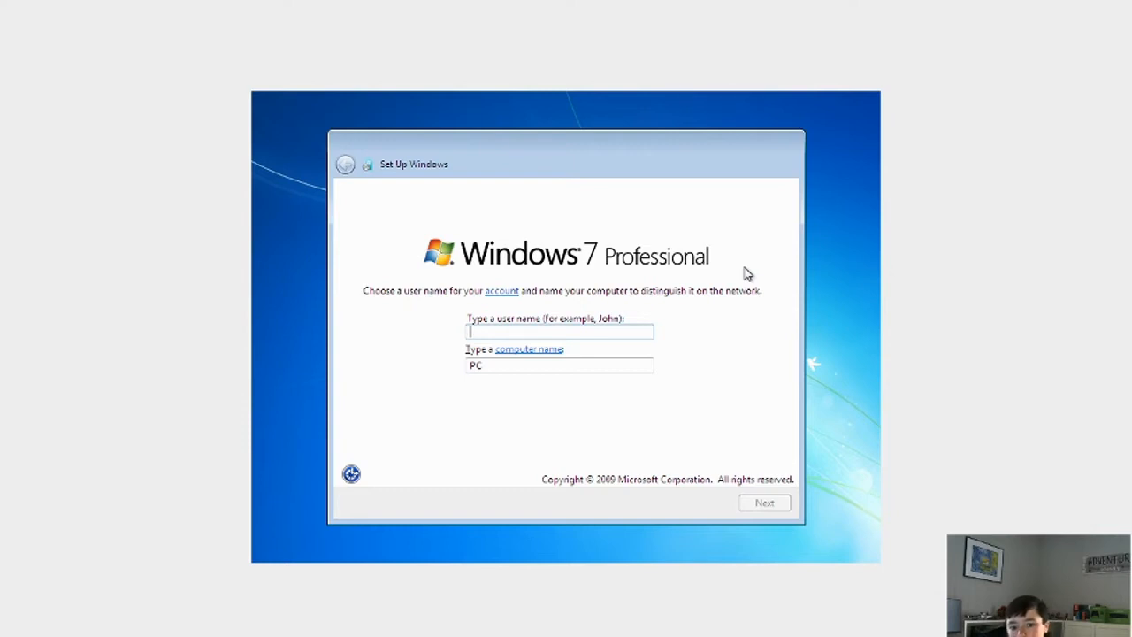
text(jingy)
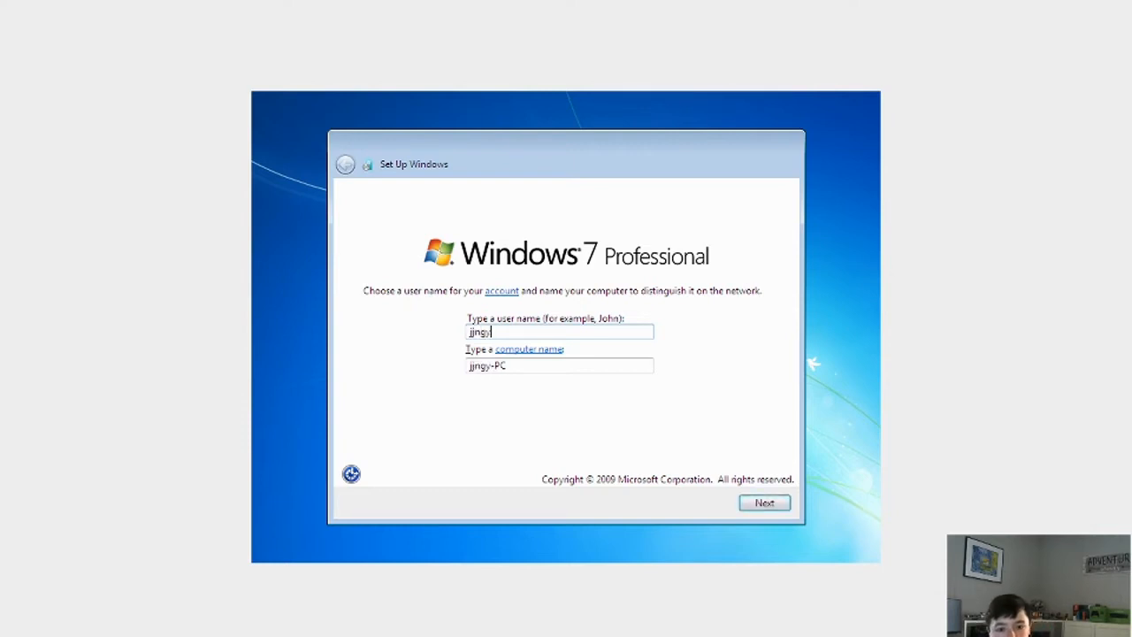
key(BackSpace)
key(BackSpace)
key(BackSpace)
key(BackSpace)
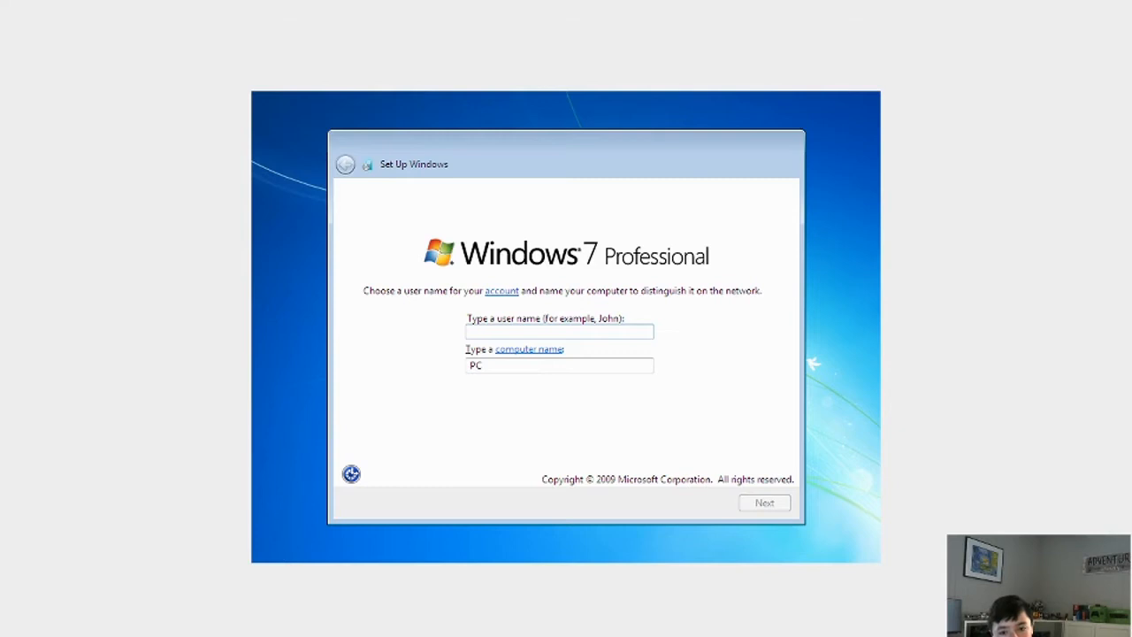
text(j)
key(BackSpace)
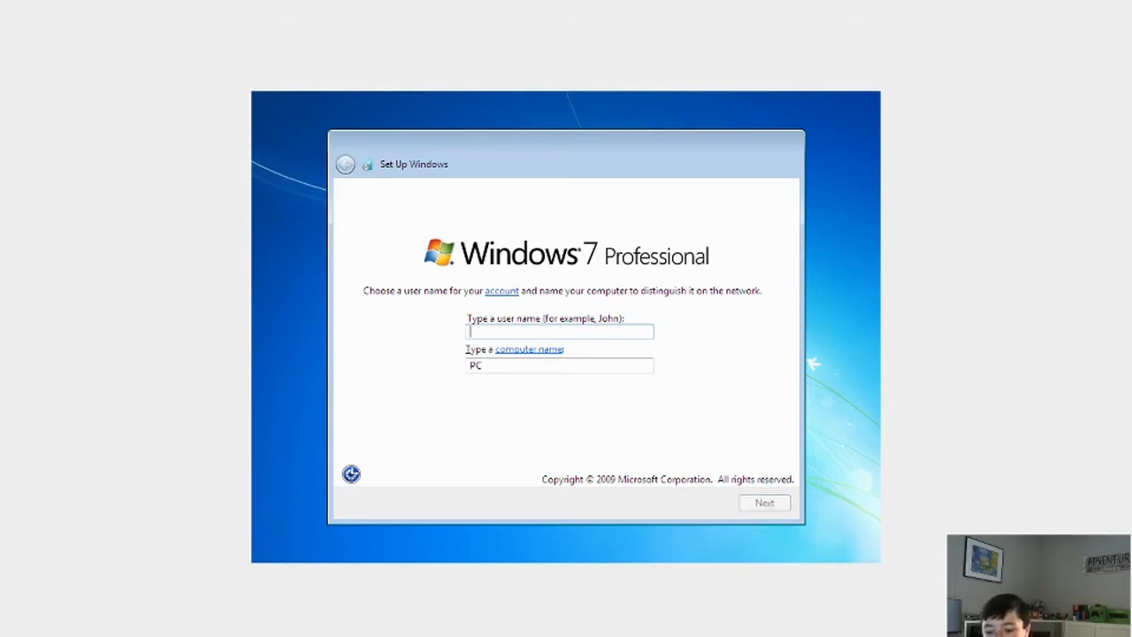
Reboot from the Windows setup screen into audit mode, and cancel the network location and file restore prompts.
key(ctrl+shift+F3)
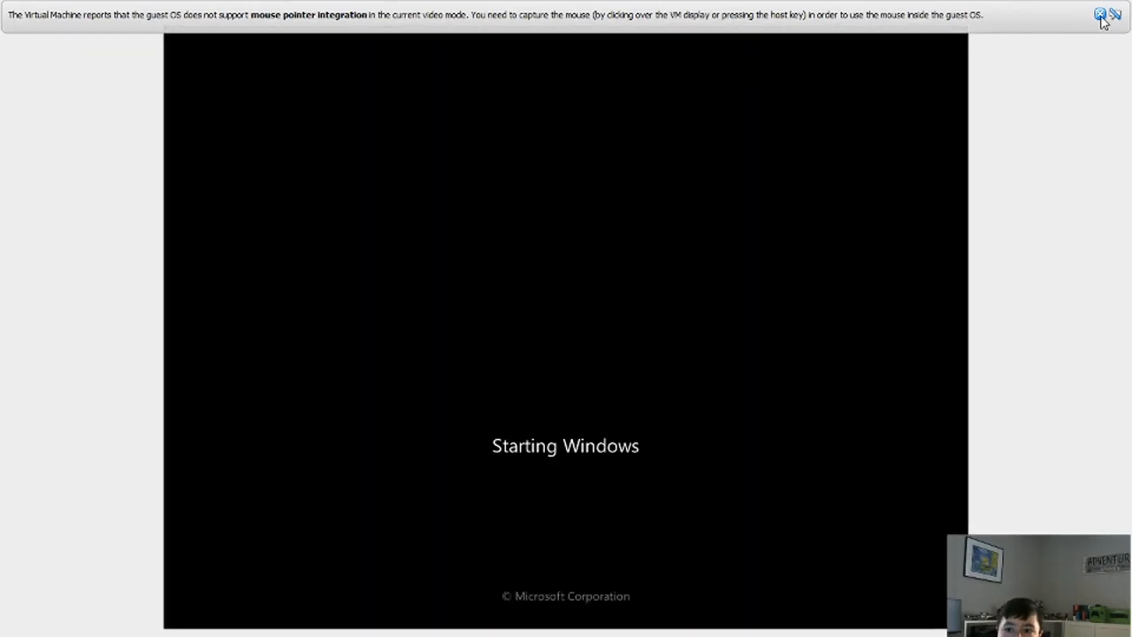
click(1100, 14)
click(682, 419)
click(542, 425)
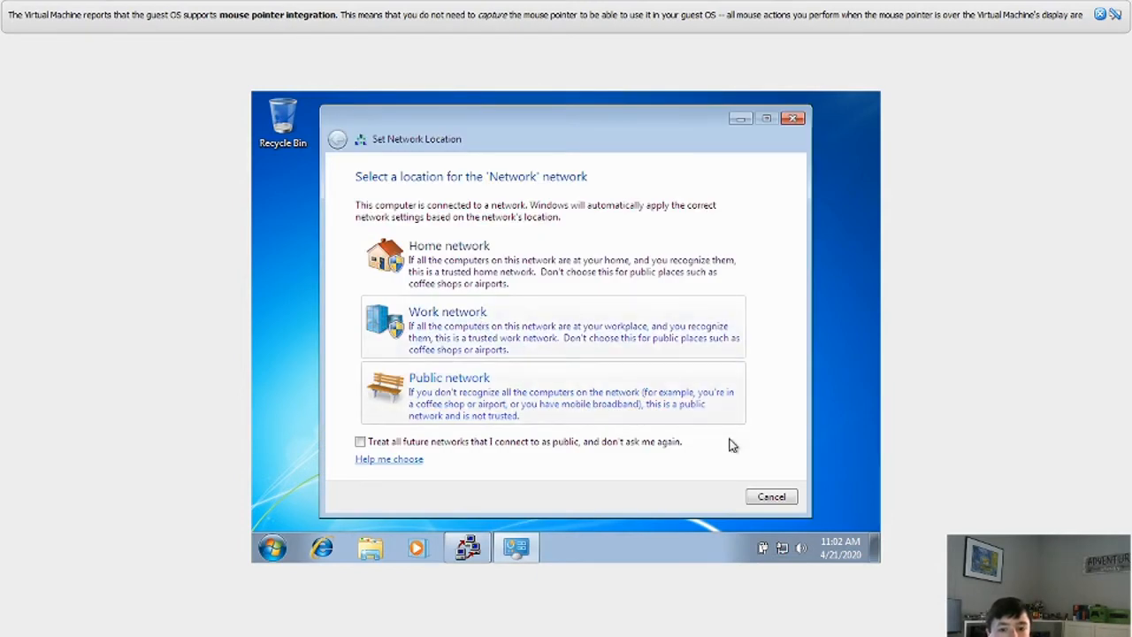
click(770, 498)
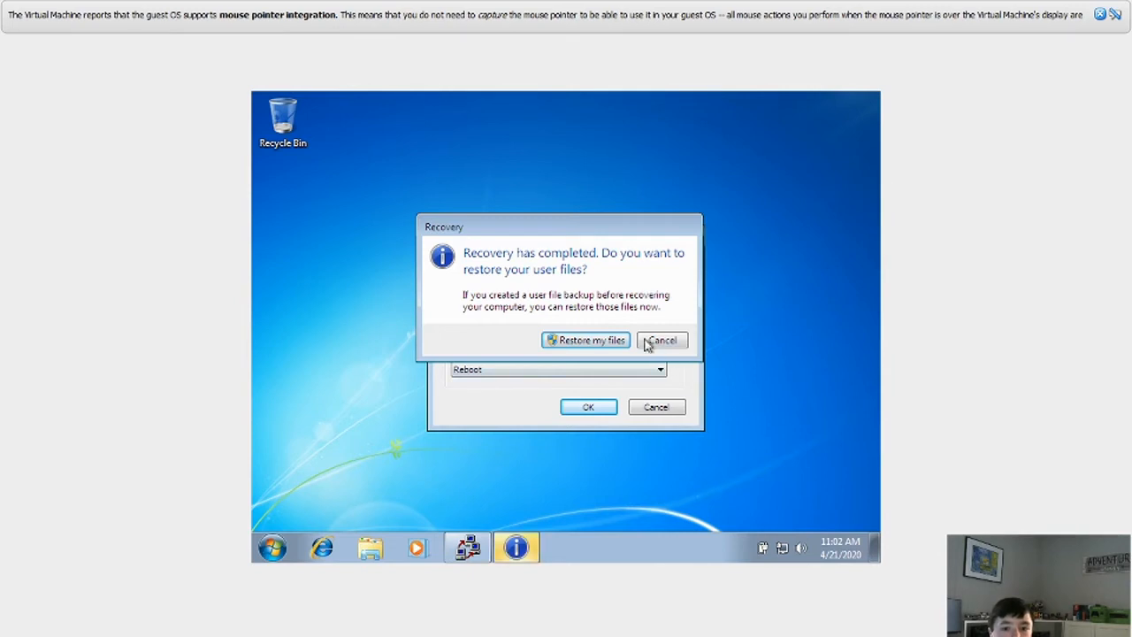
click(670, 342)
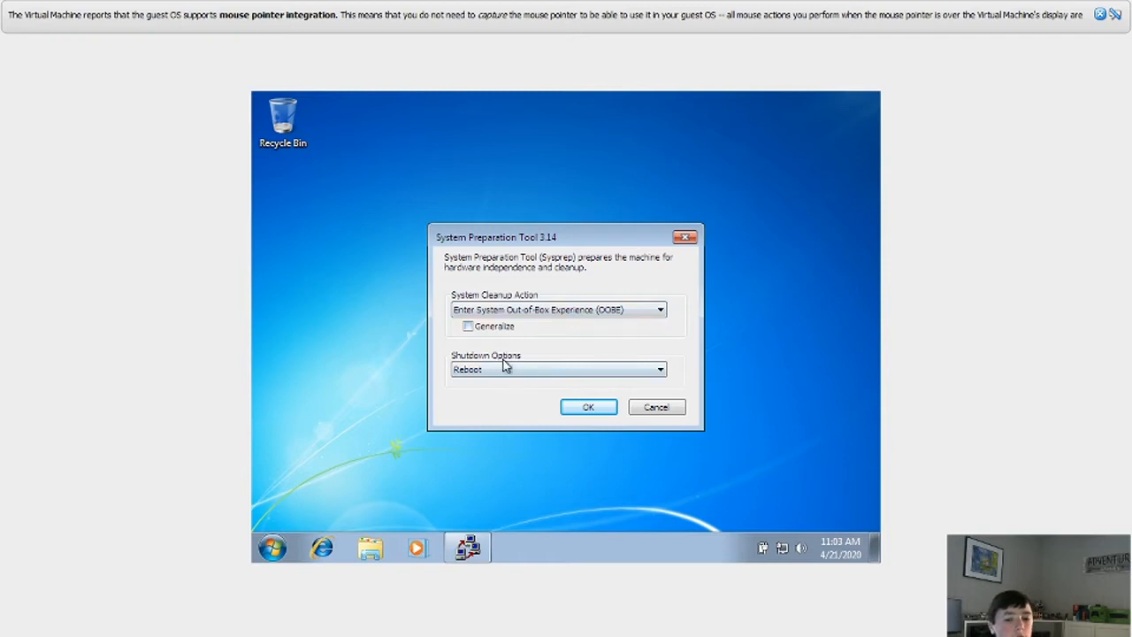
click(268, 550)
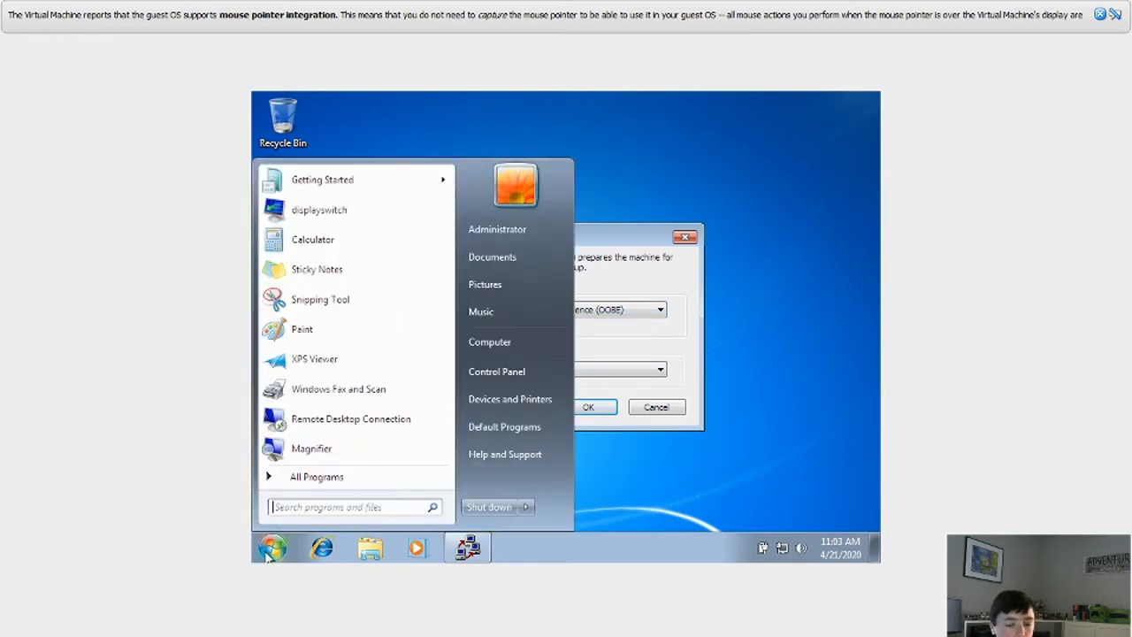
click(589, 494)
Set the guest desktop's screen resolution to 1600 × 1200, keep the changes, and dismiss the pointer integration notice.
right_click(746, 332)
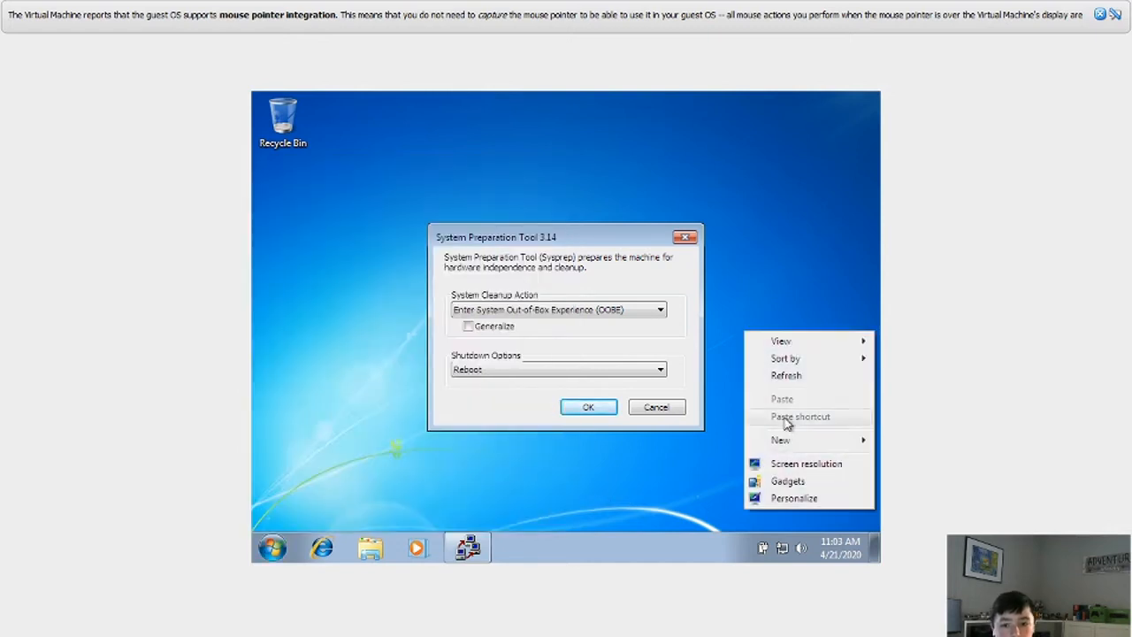
click(800, 464)
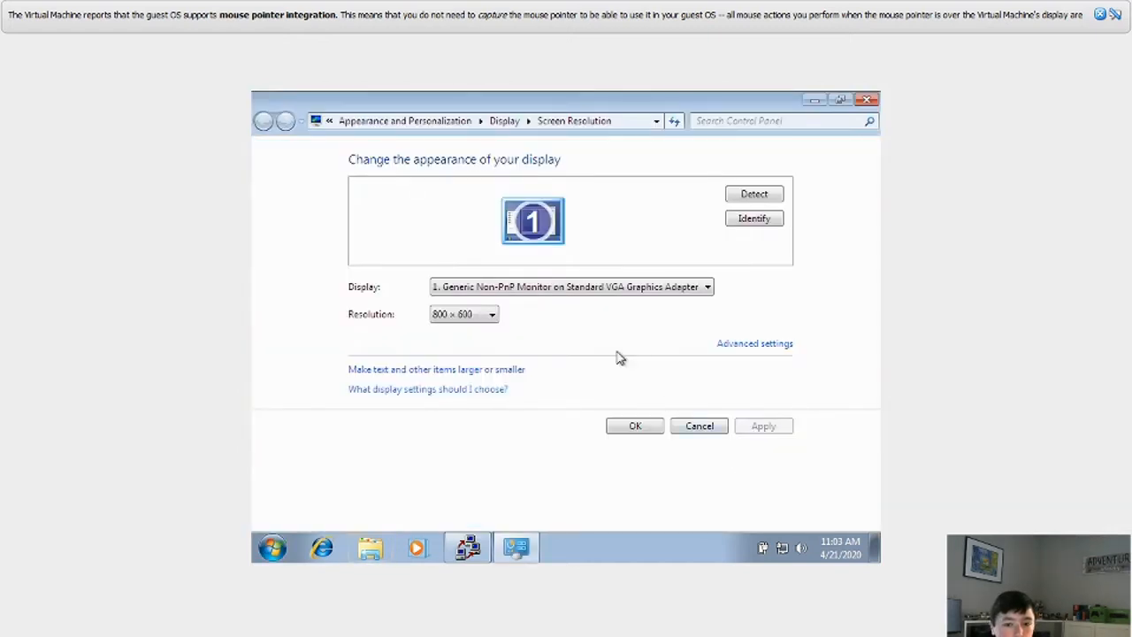
click(456, 317)
click(497, 355)
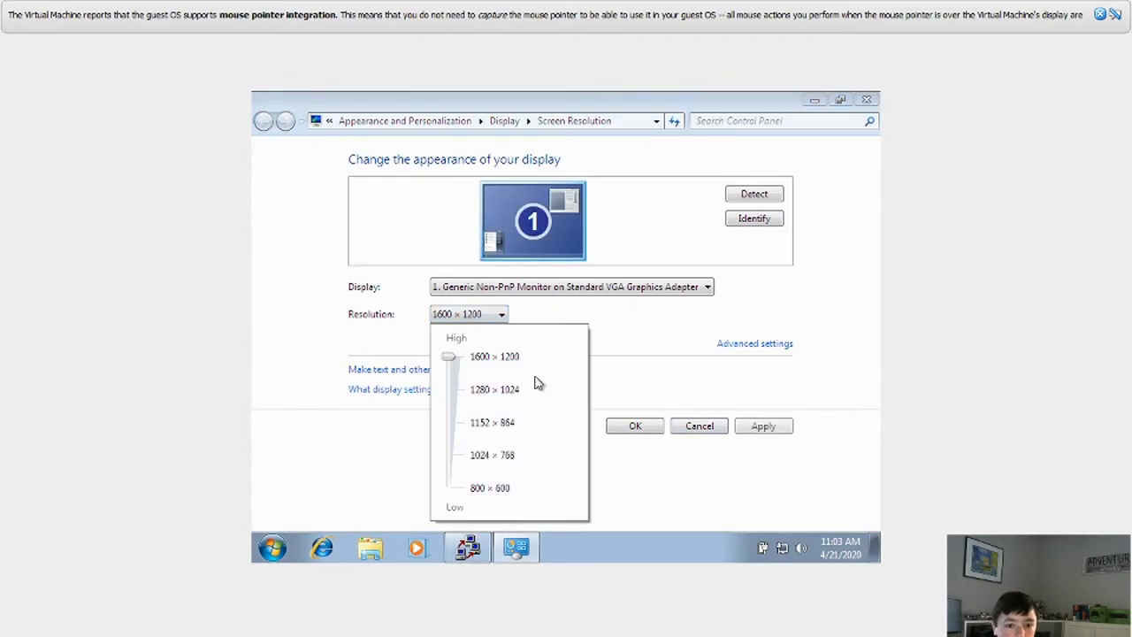
click(764, 425)
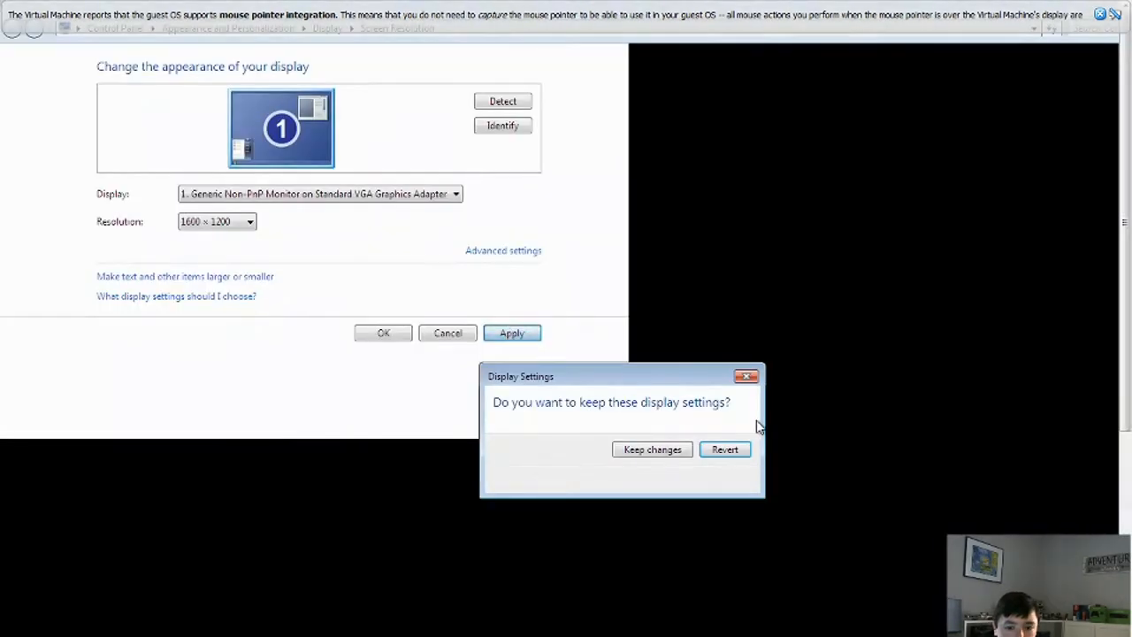
click(652, 450)
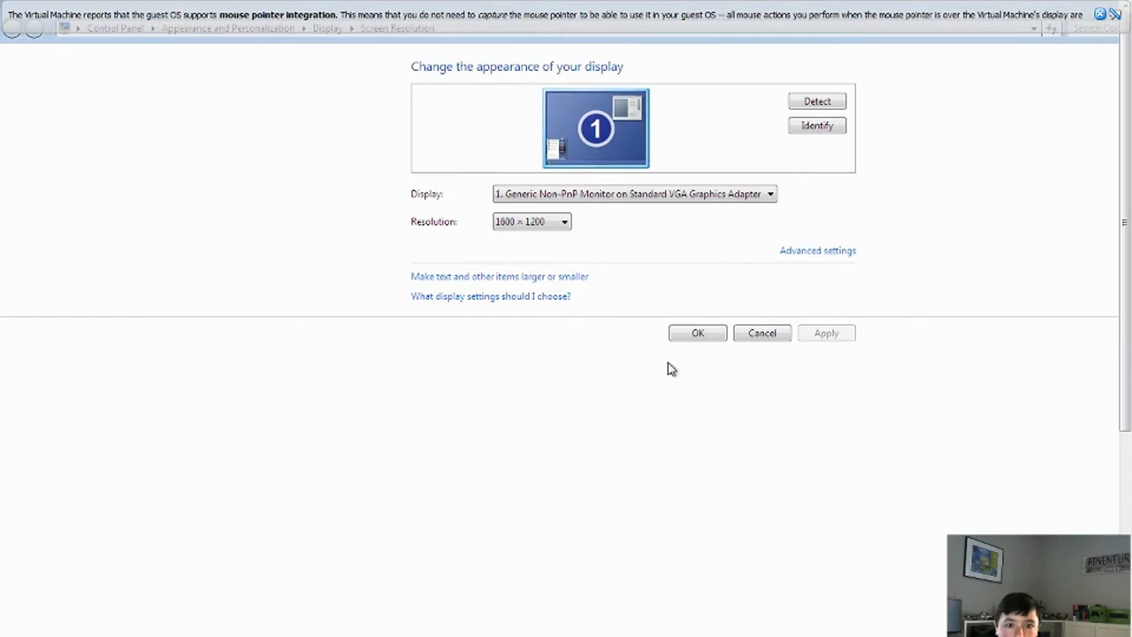
click(1100, 14)
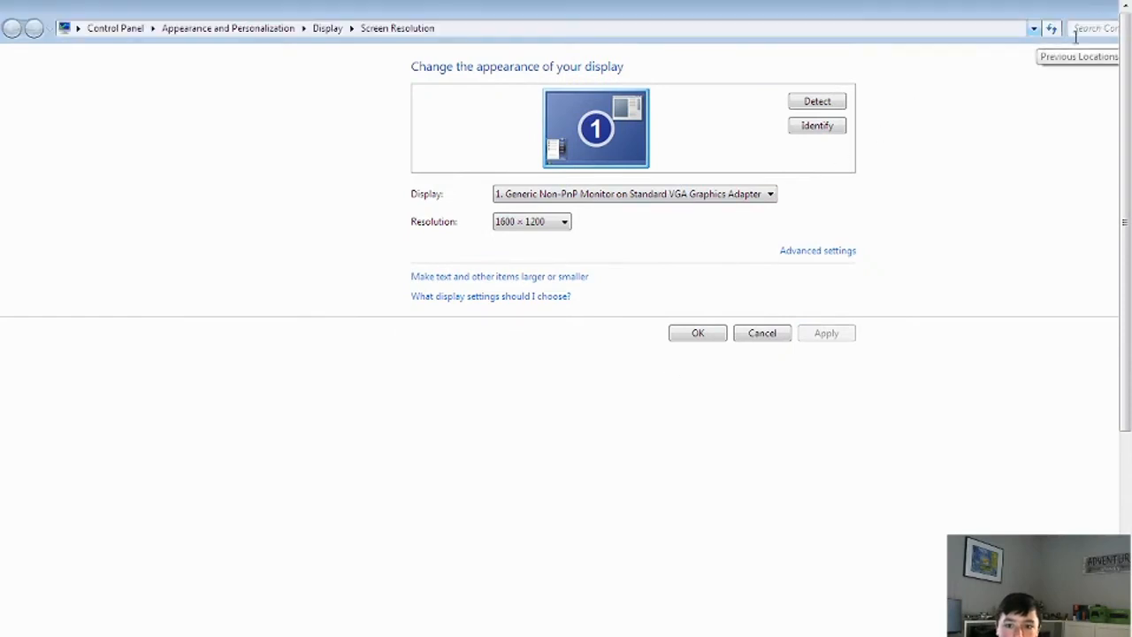
Apply a screen resolution of 1280 × 1024 to the guest display and keep the changes.
click(513, 224)
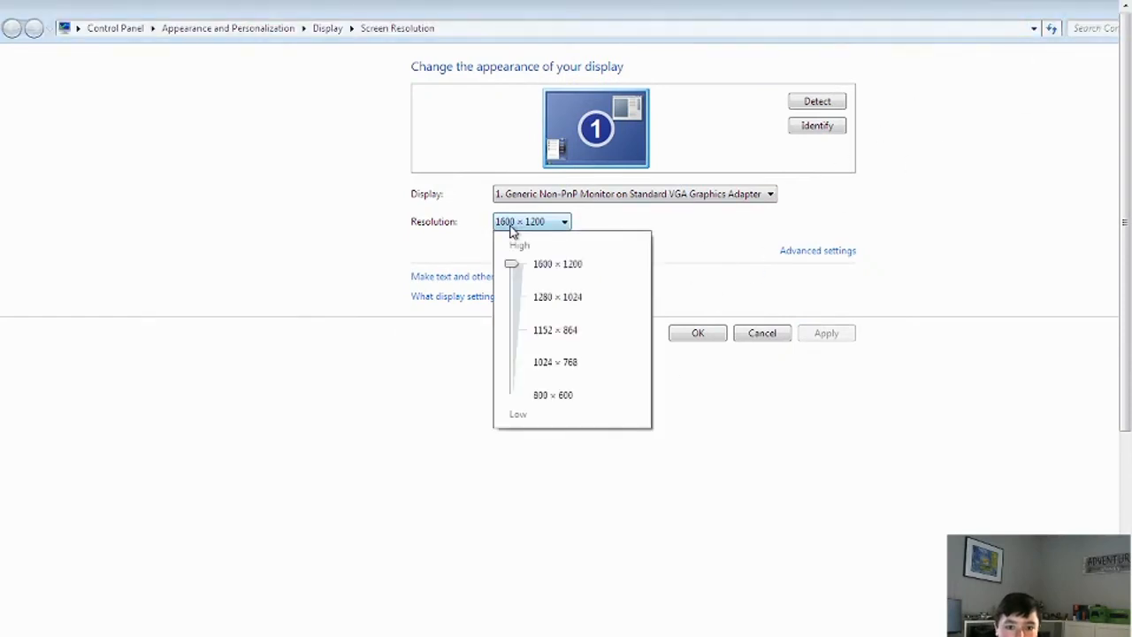
click(542, 299)
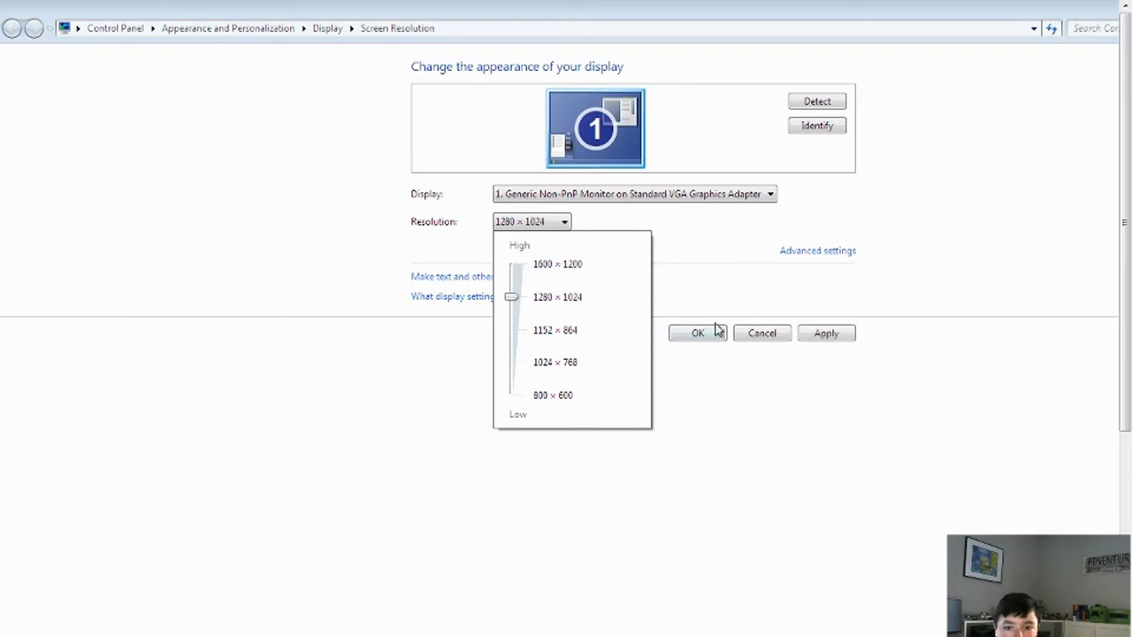
click(825, 333)
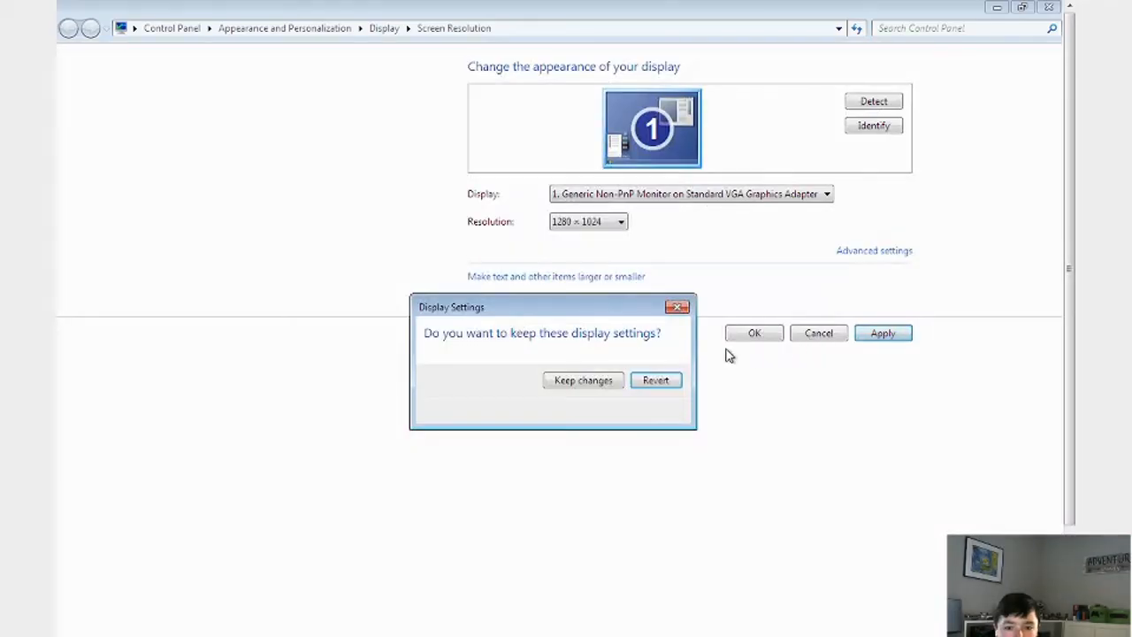
click(584, 381)
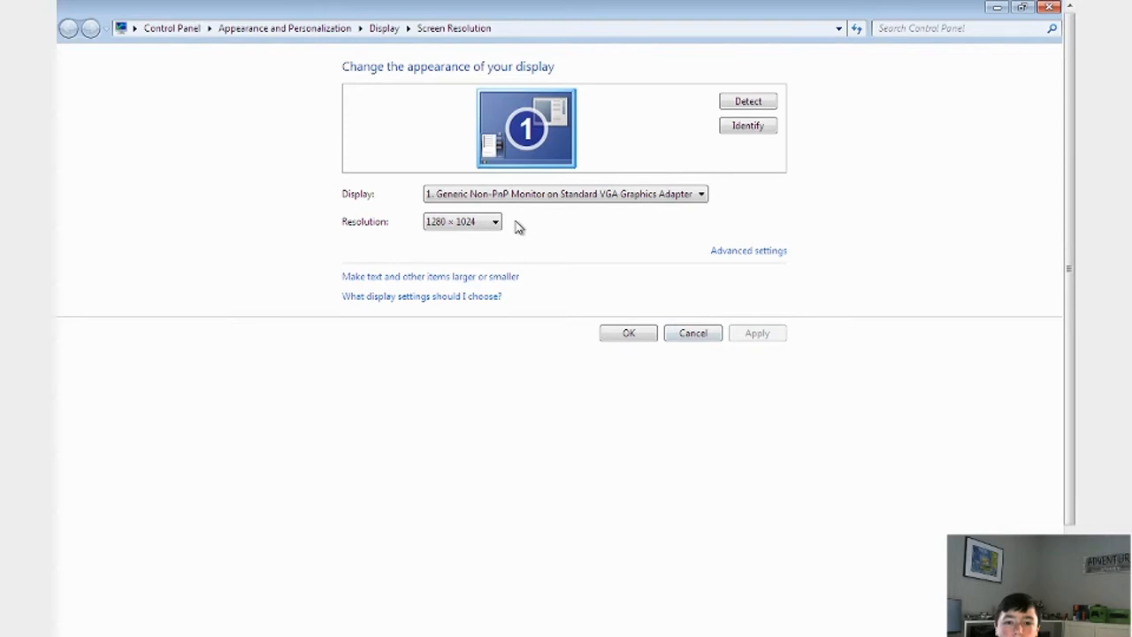
Lower the guest display's resolution to 1152 × 864 and keep the changes.
click(466, 226)
click(479, 329)
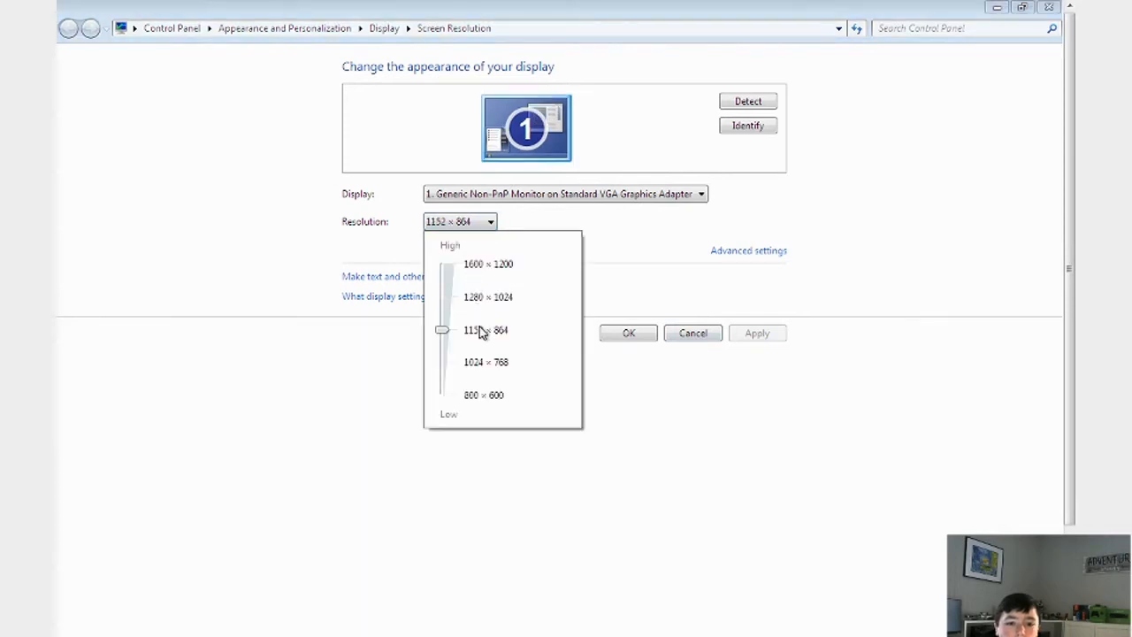
click(775, 351)
click(761, 337)
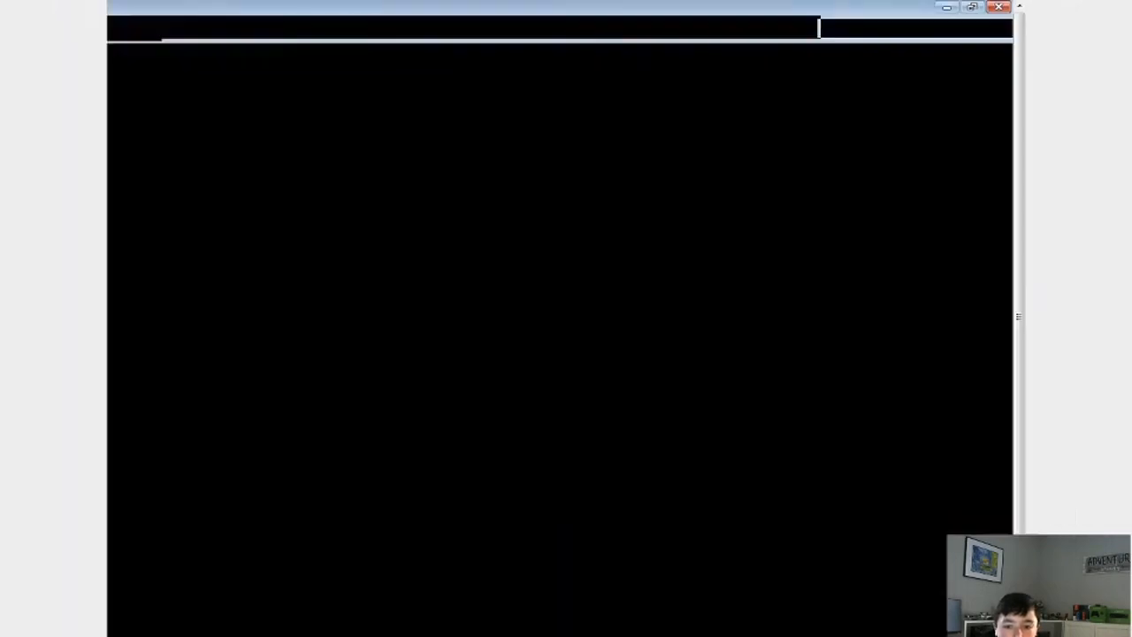
click(593, 317)
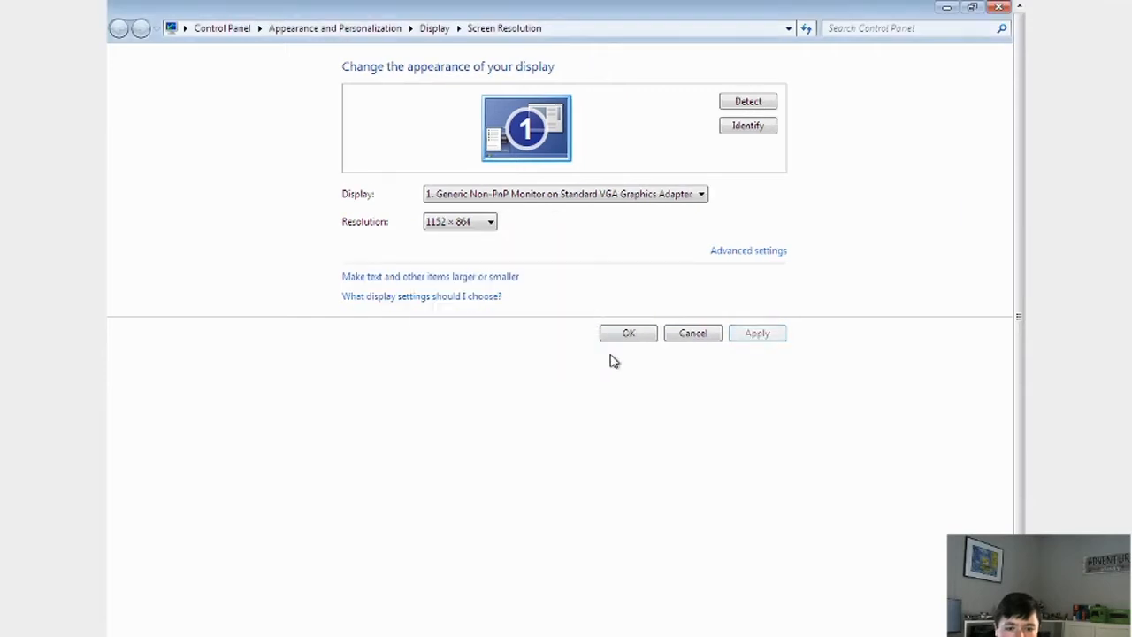
Set the guest display's resolution to 1024 × 768, keep the changes, and close the screen resolution settings.
click(474, 226)
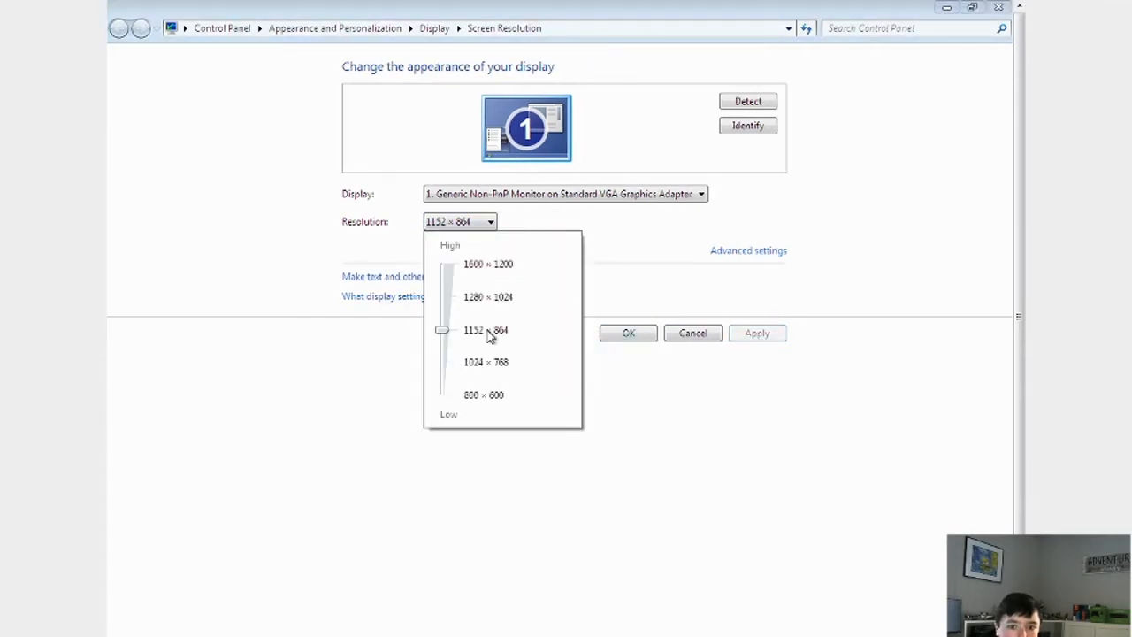
click(493, 366)
click(749, 342)
click(748, 339)
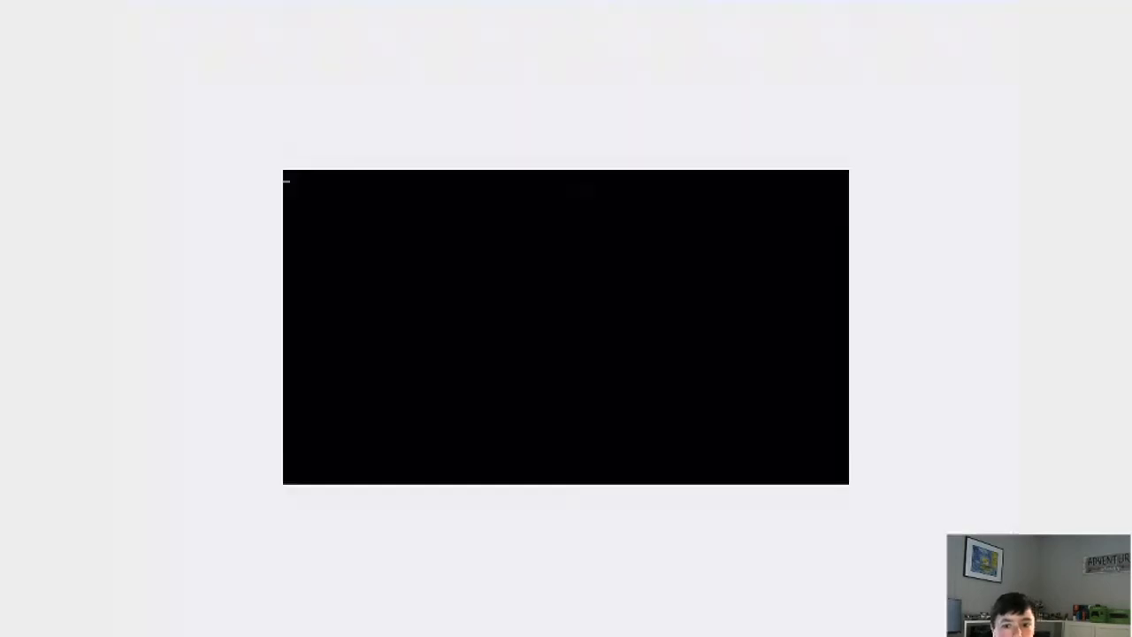
click(590, 307)
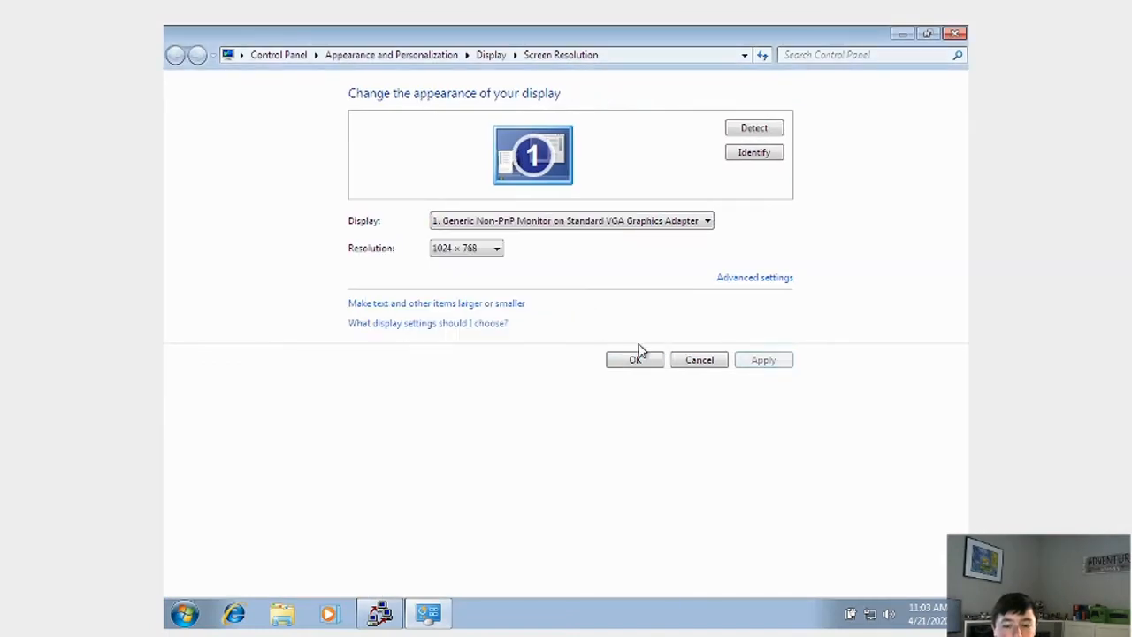
click(656, 363)
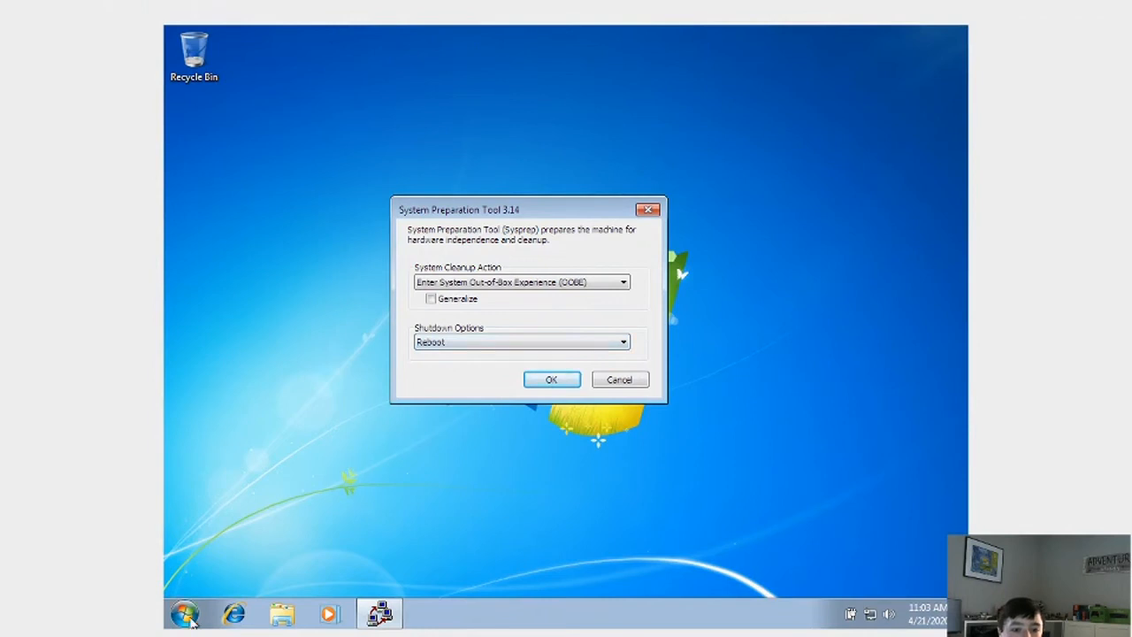
click(184, 614)
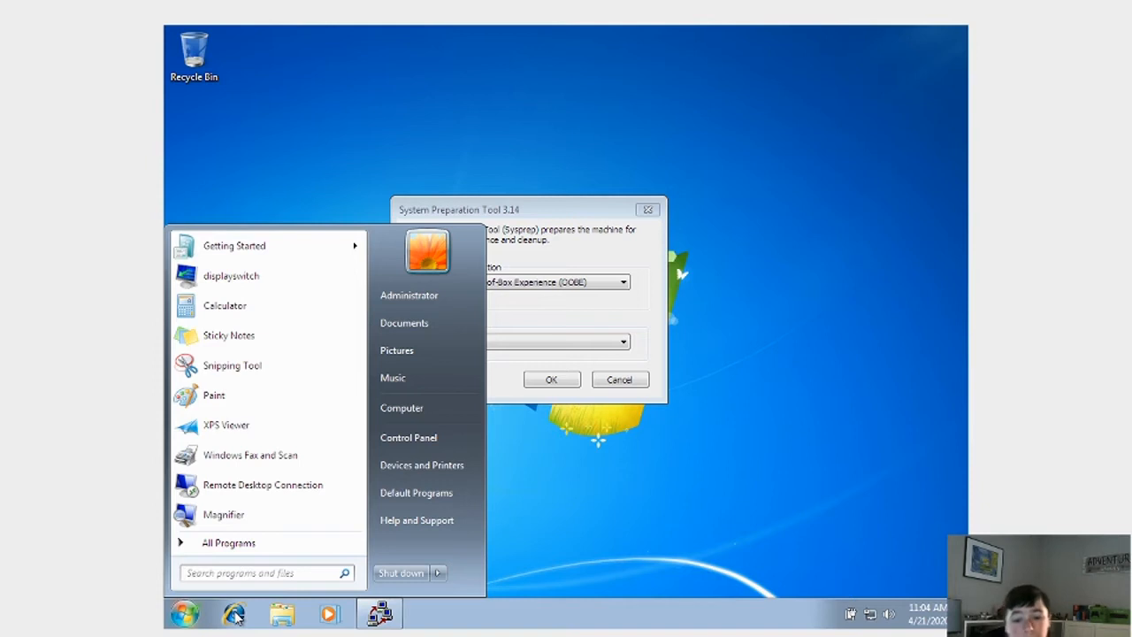
click(504, 553)
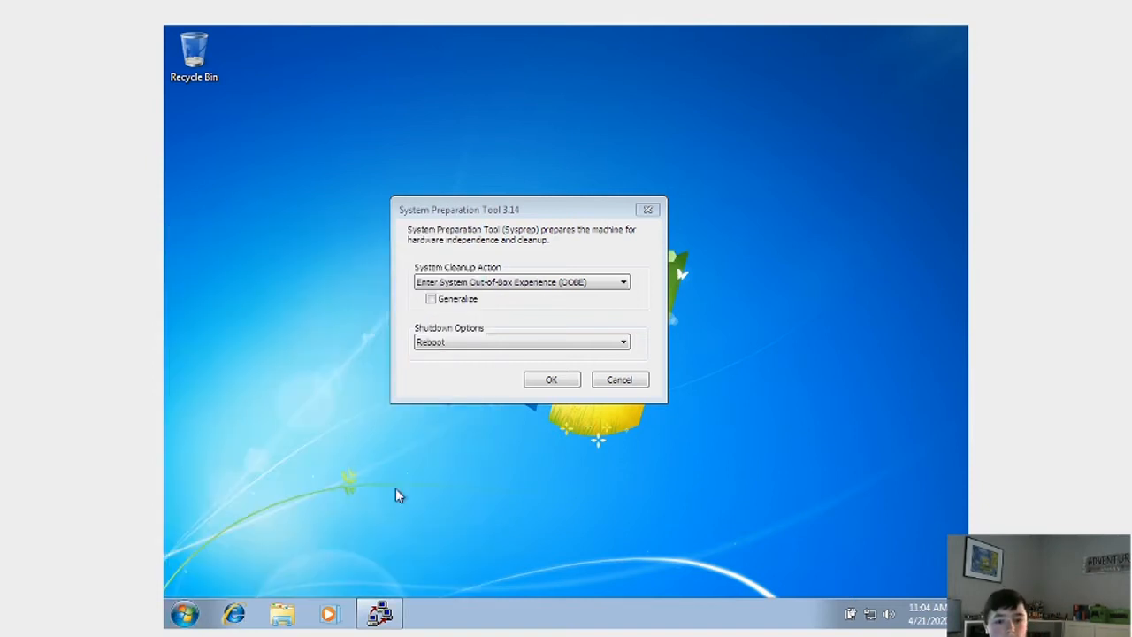
right_click(280, 341)
click(463, 509)
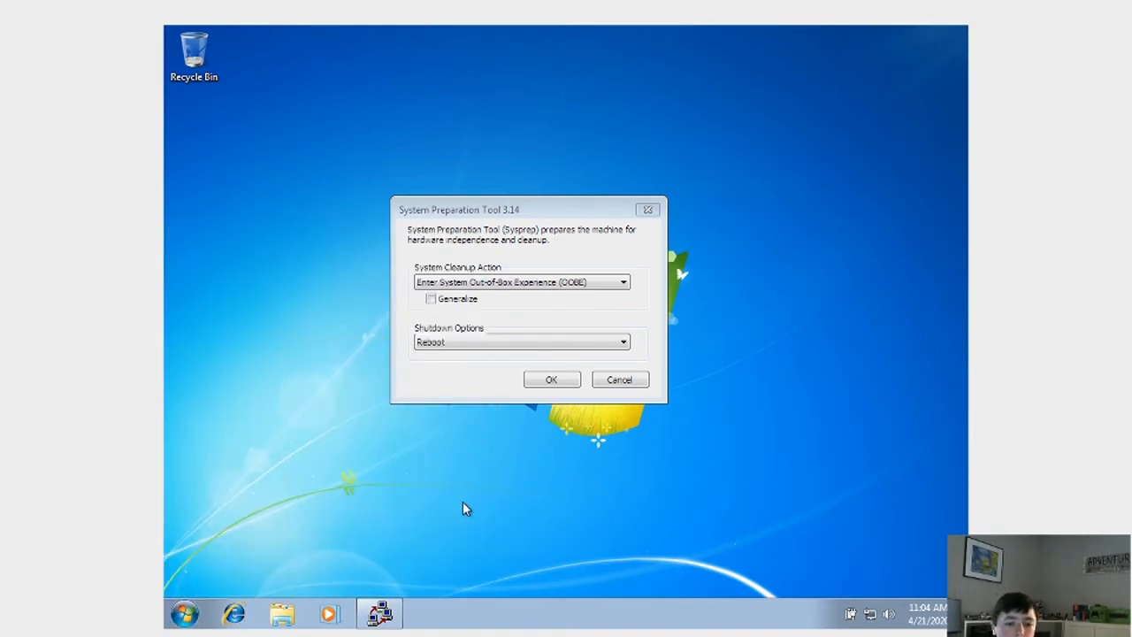
Insert the Guest Additions CD image into the virtual machine, view the disc's contents in the guest, and close the folder window.
click(127, 1)
mouse_move(160, 2)
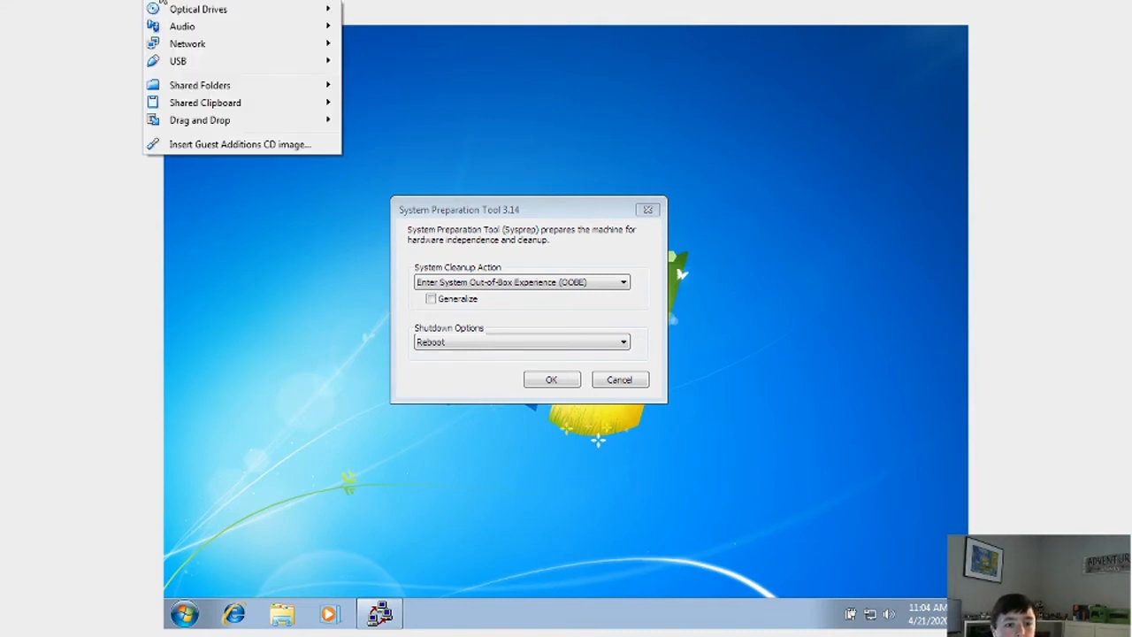
click(244, 148)
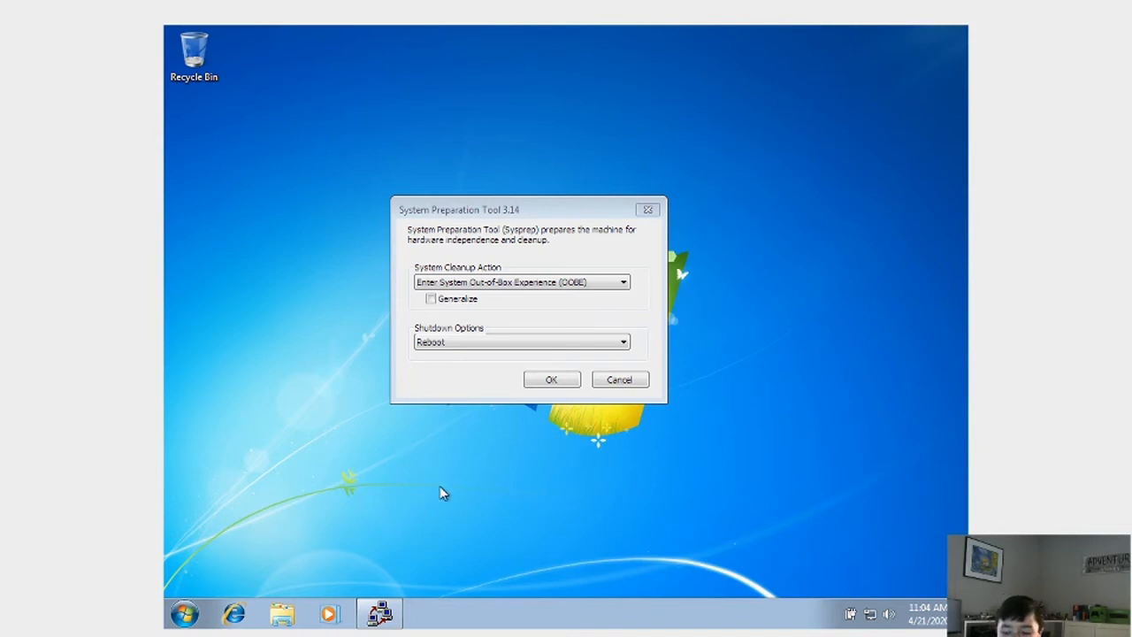
click(282, 613)
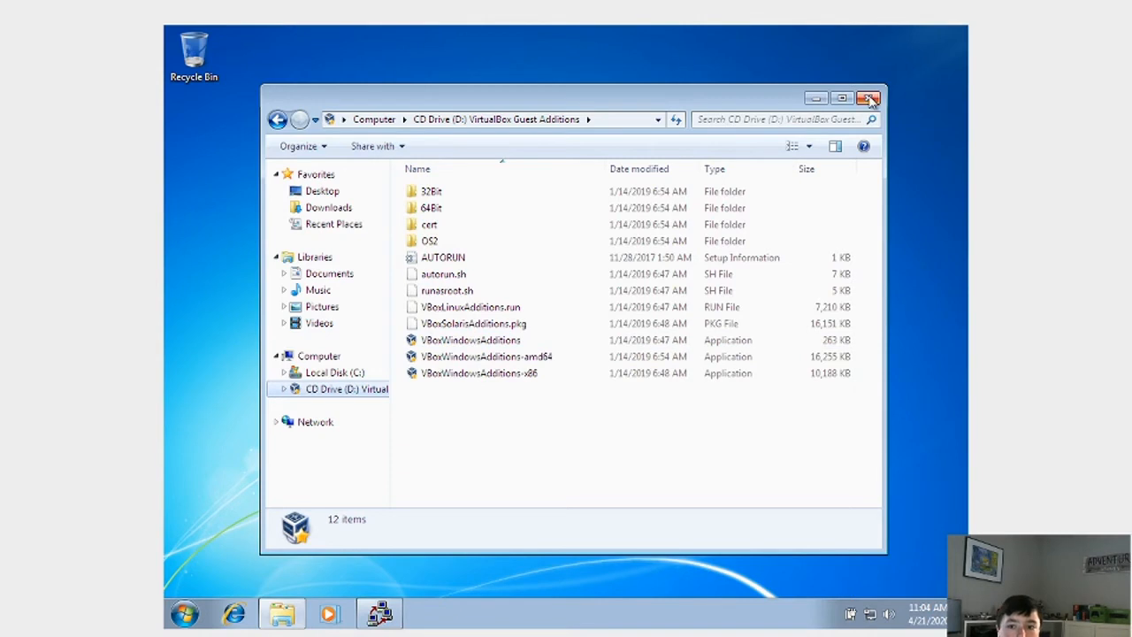
click(872, 100)
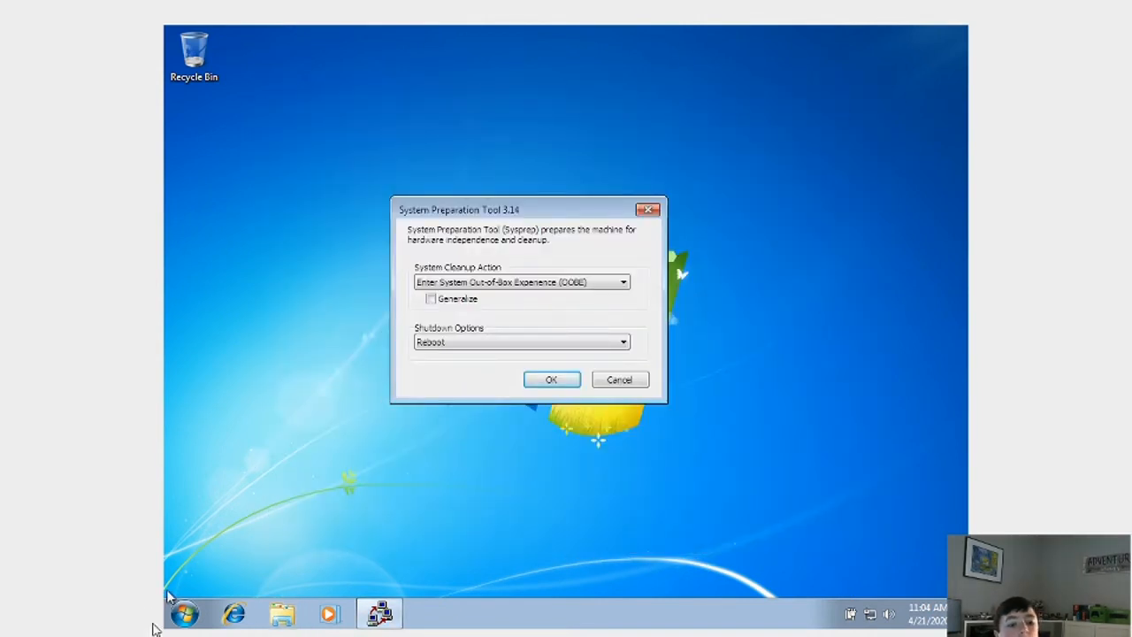
Launch Internet Explorer in the guest, dismiss the Guest Additions AutoPlay prompt, and postpone the Internet Explorer 8 setup.
click(186, 613)
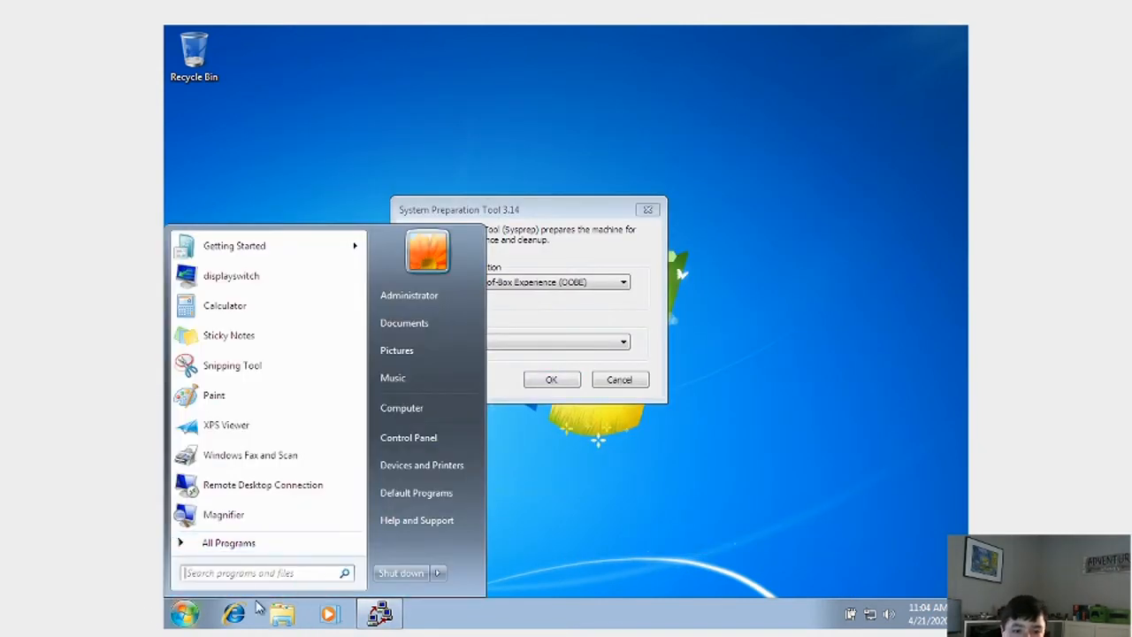
click(231, 614)
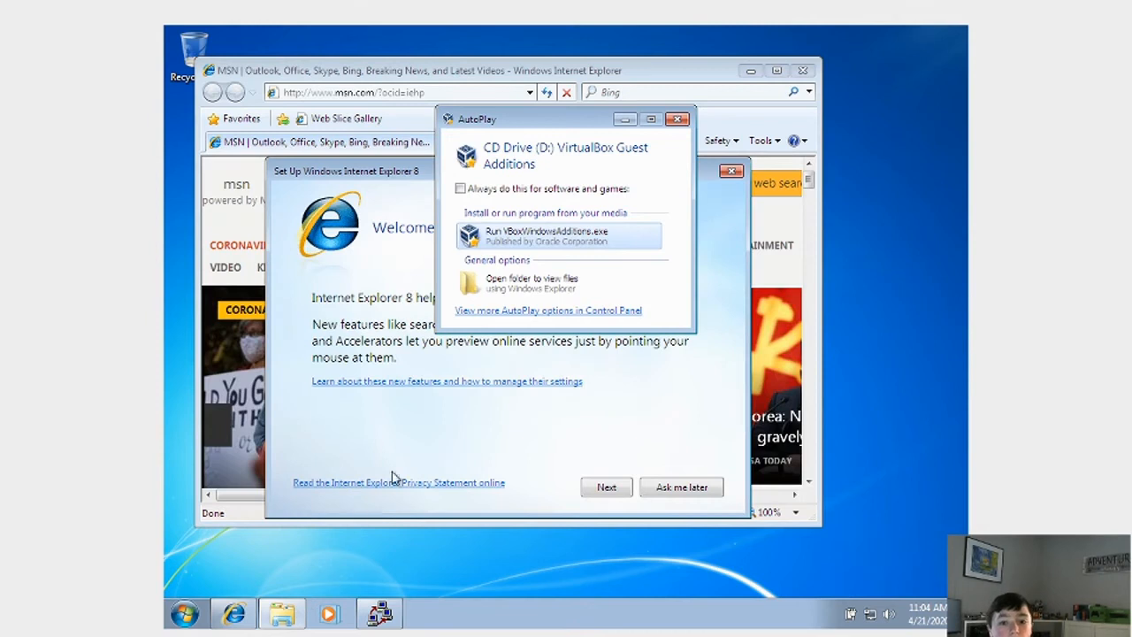
click(675, 120)
click(681, 487)
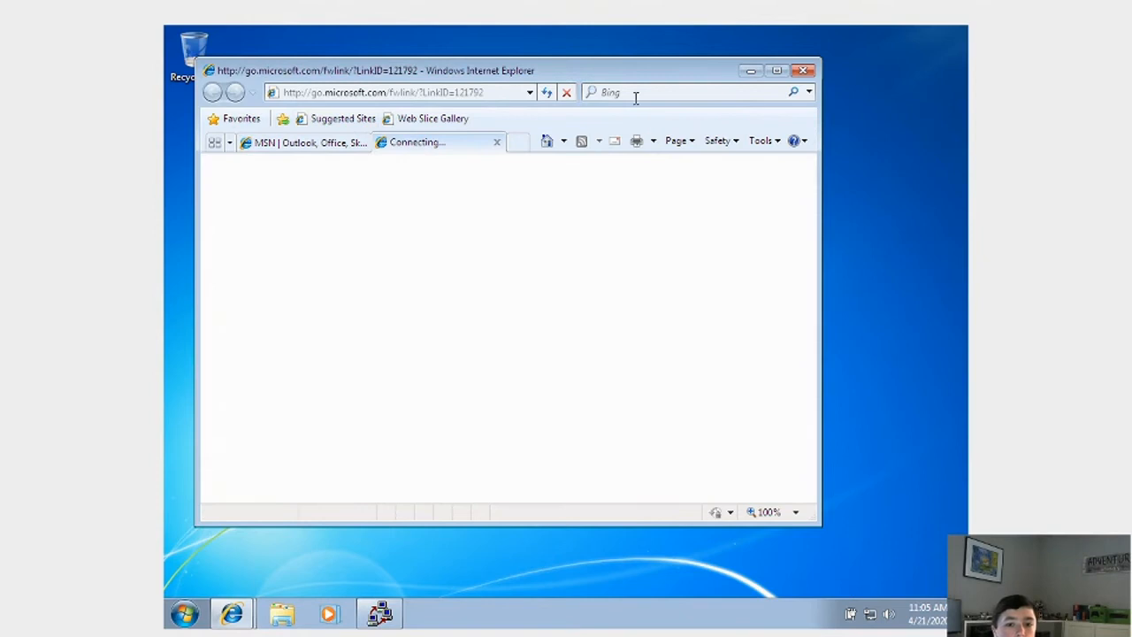
Search Bing for "chrome download".
click(624, 95)
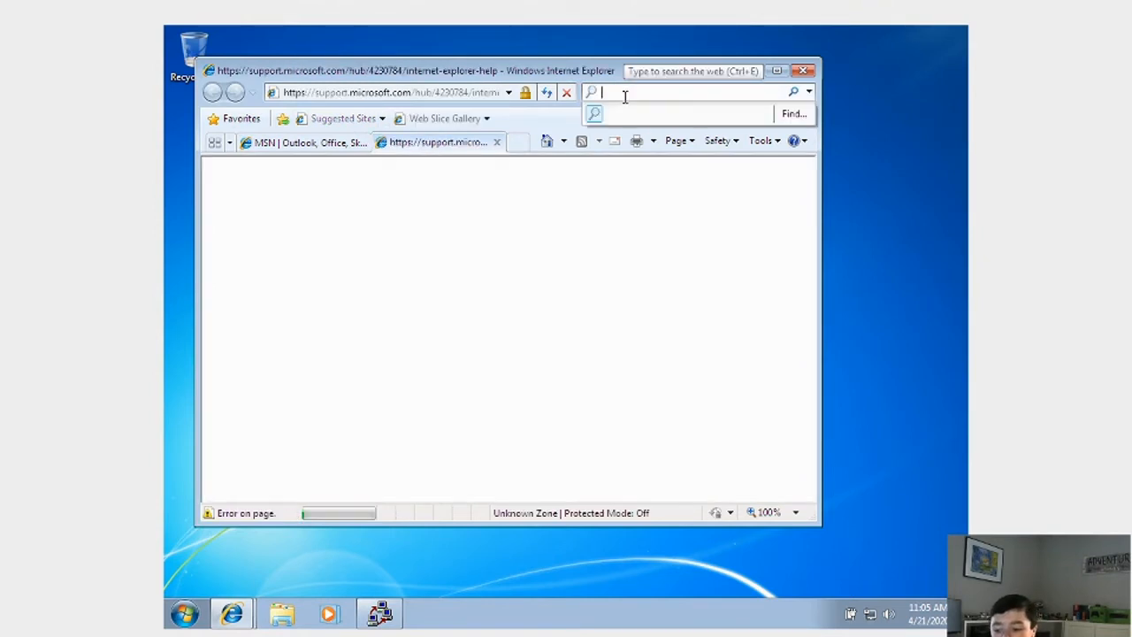
text(chr)
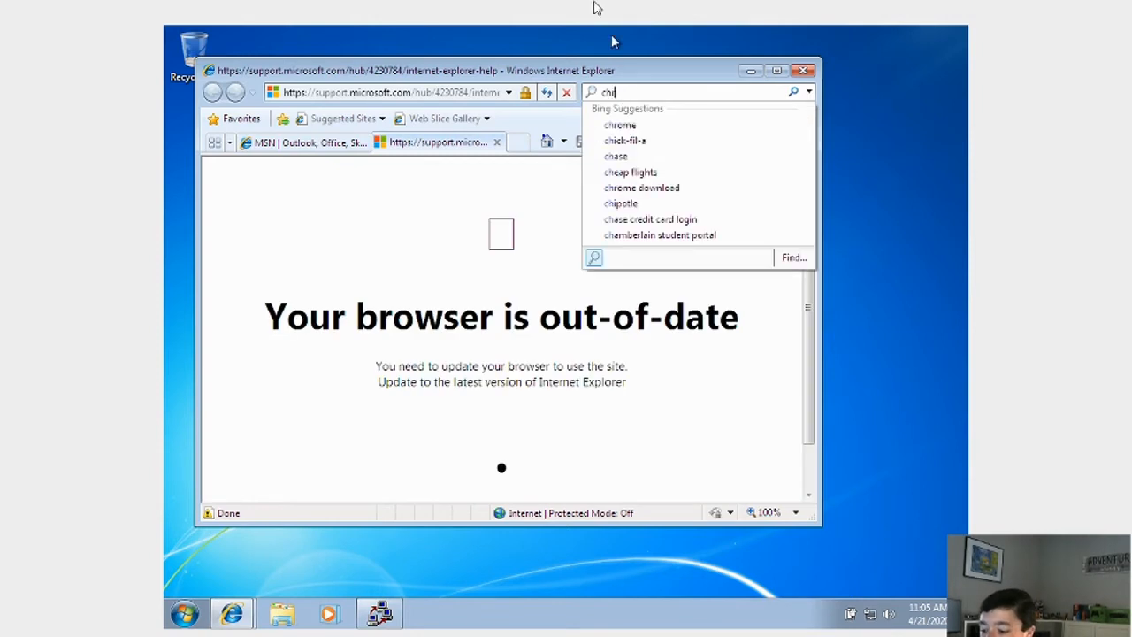
text(ome )
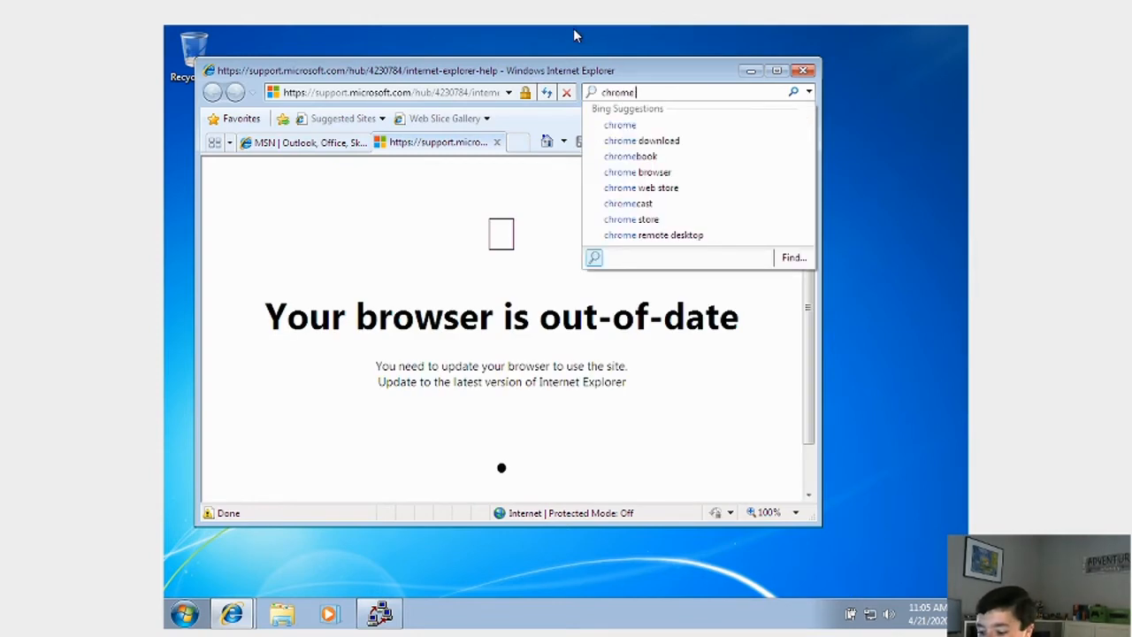
text(download)
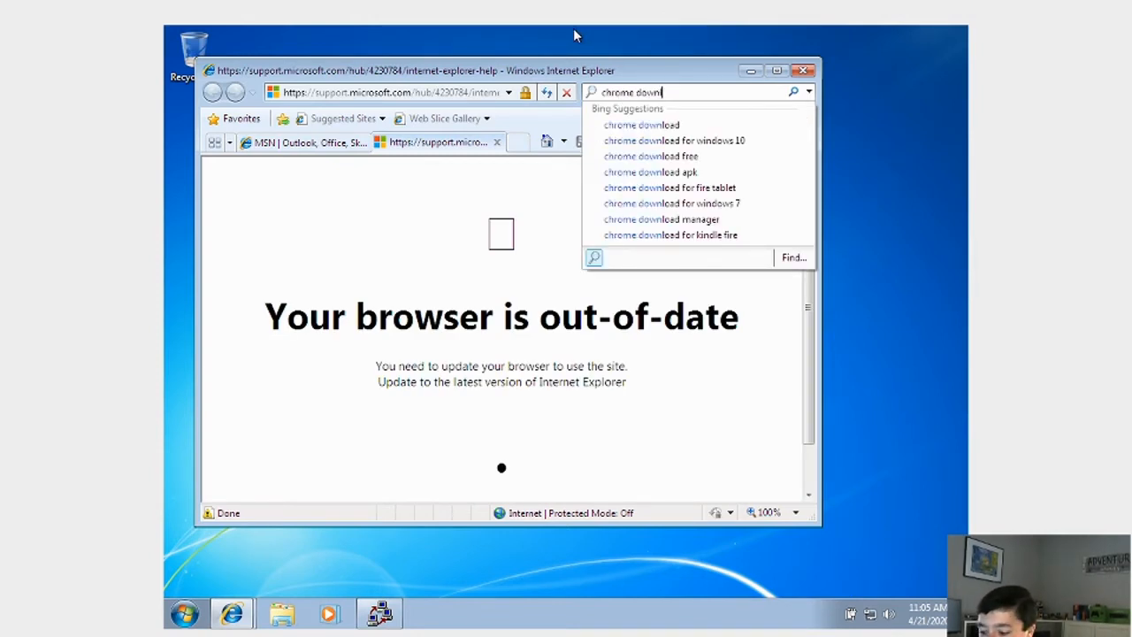
key(Return)
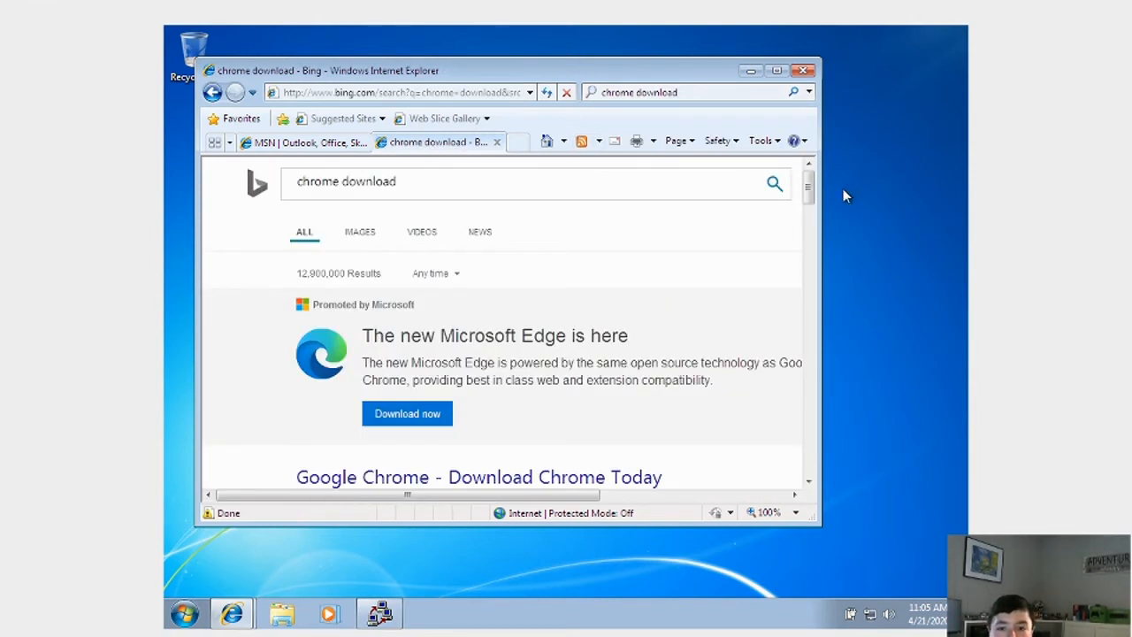
Open the Google Chrome download page, accept the terms with the default options, and run ChromeSetup.exe through both security warnings.
drag(813, 202, 810, 232)
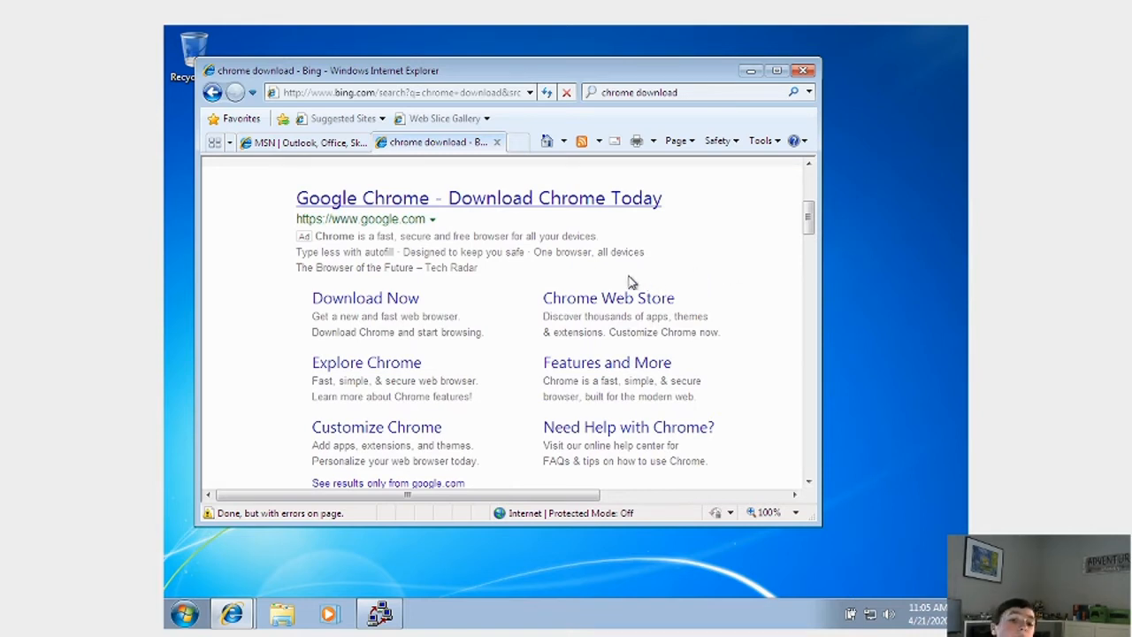
click(505, 199)
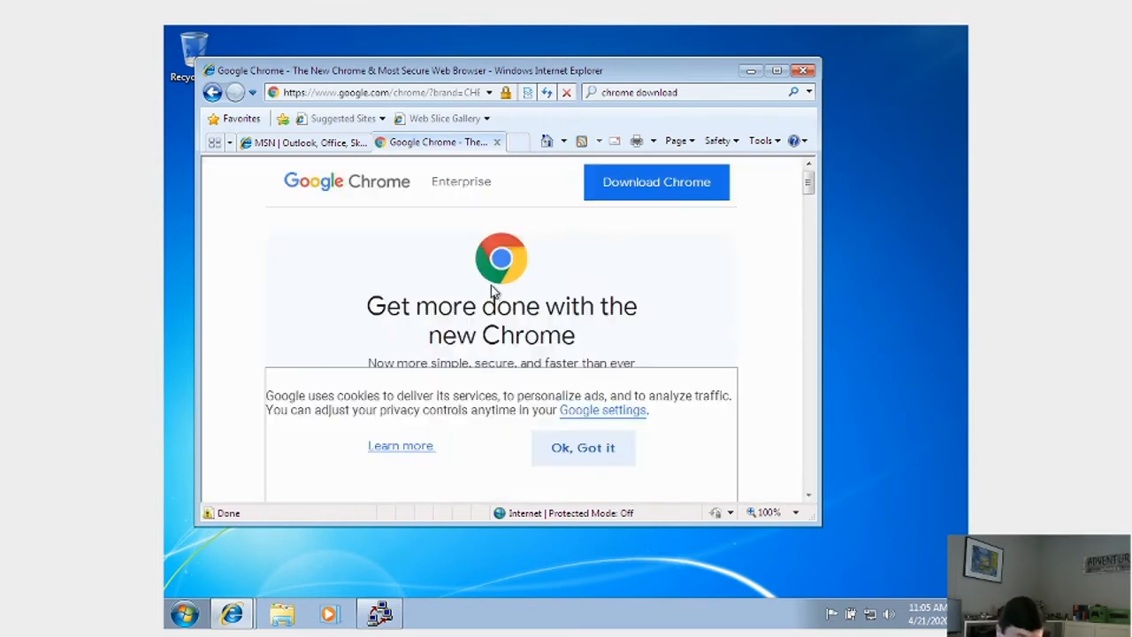
click(650, 193)
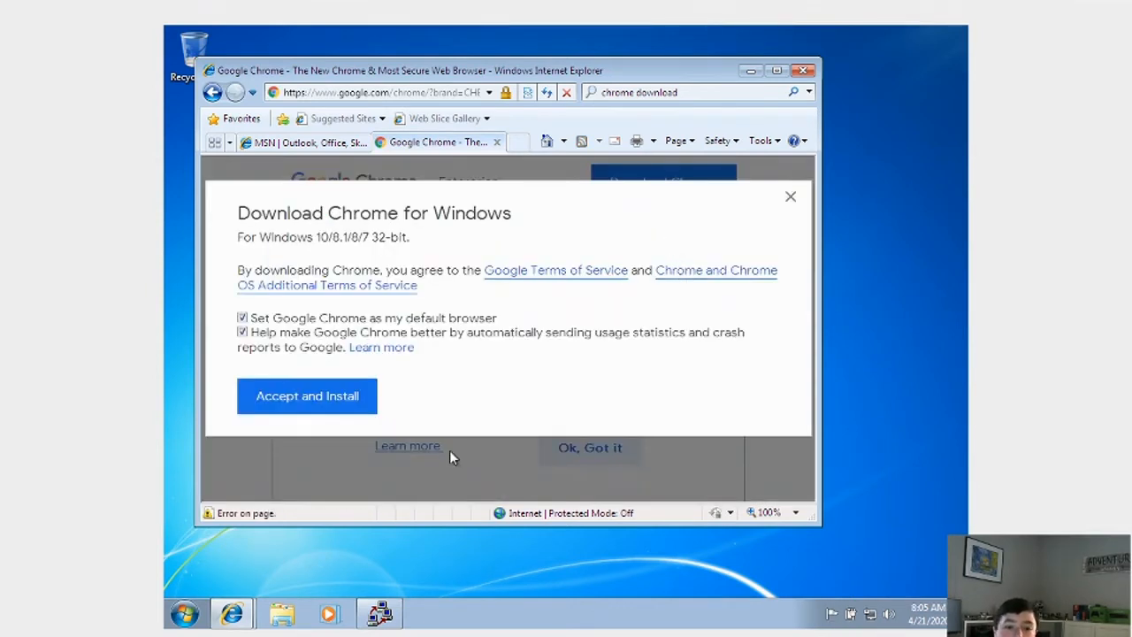
click(356, 412)
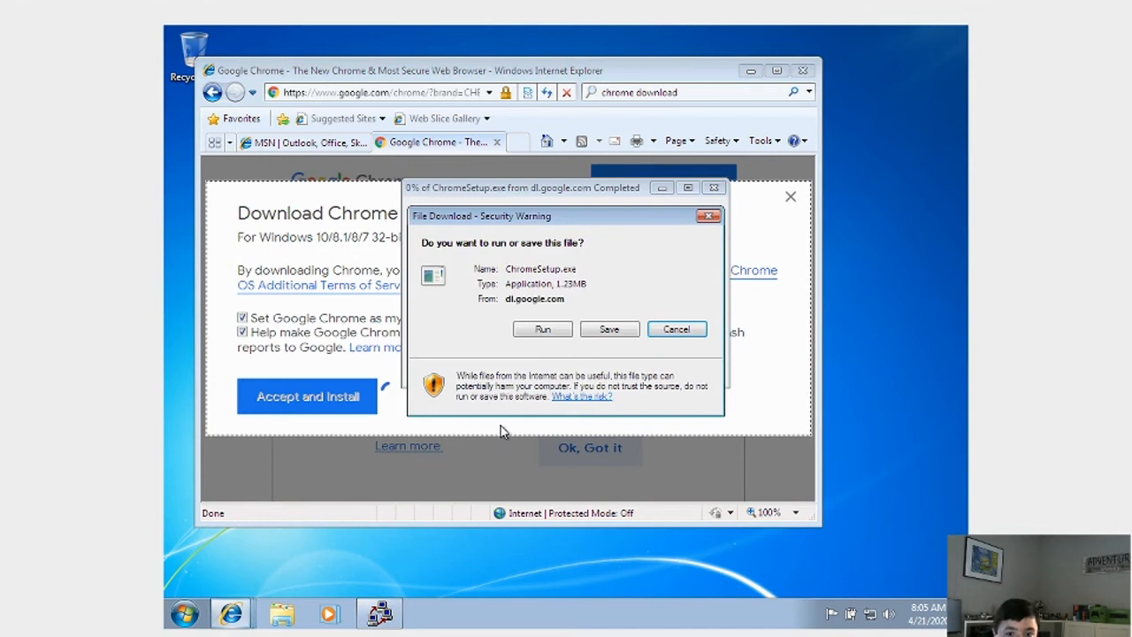
click(542, 330)
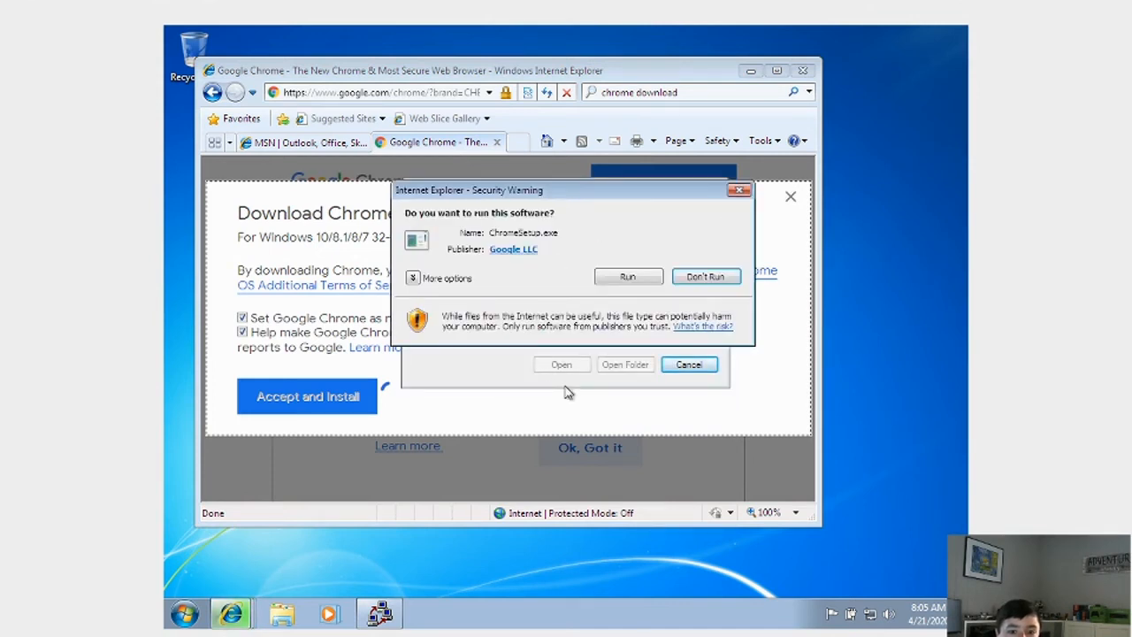
click(628, 277)
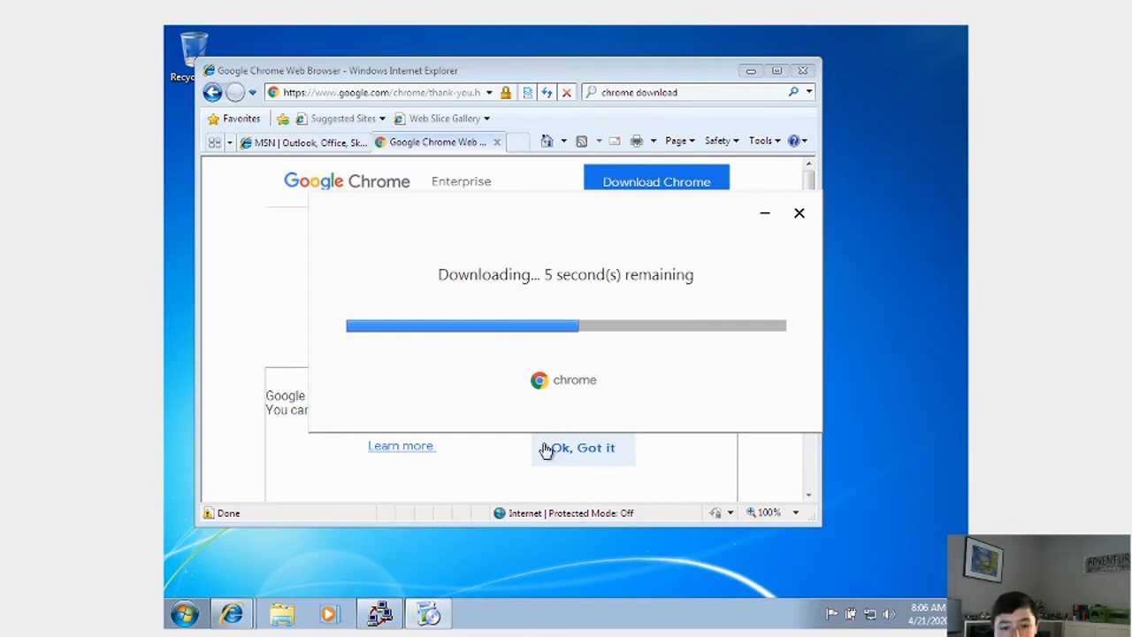
click(380, 613)
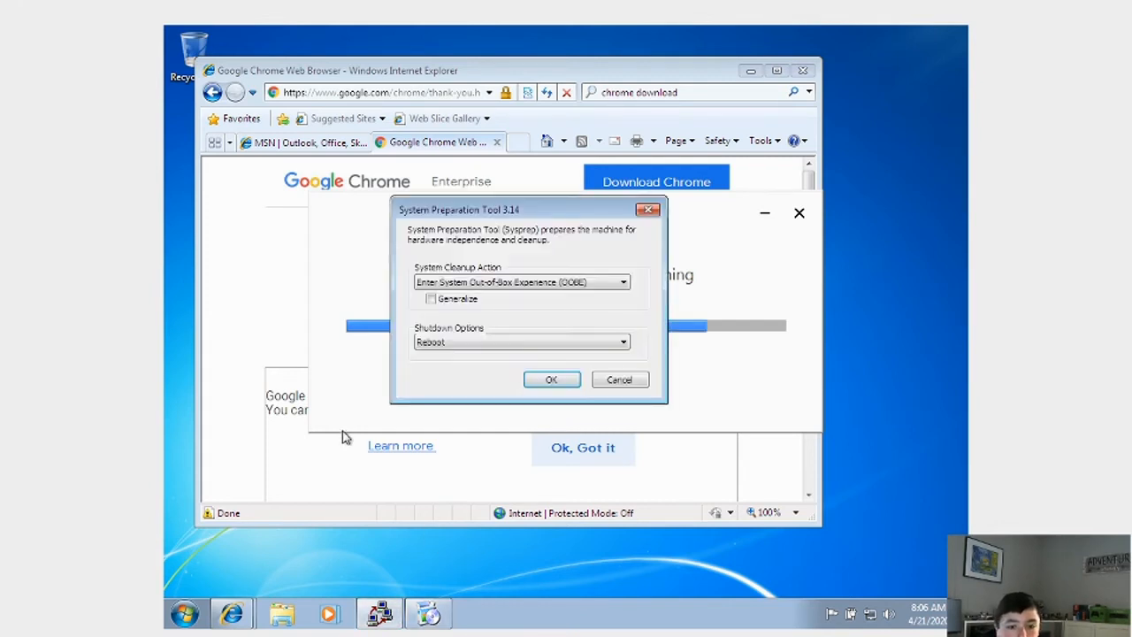
click(182, 617)
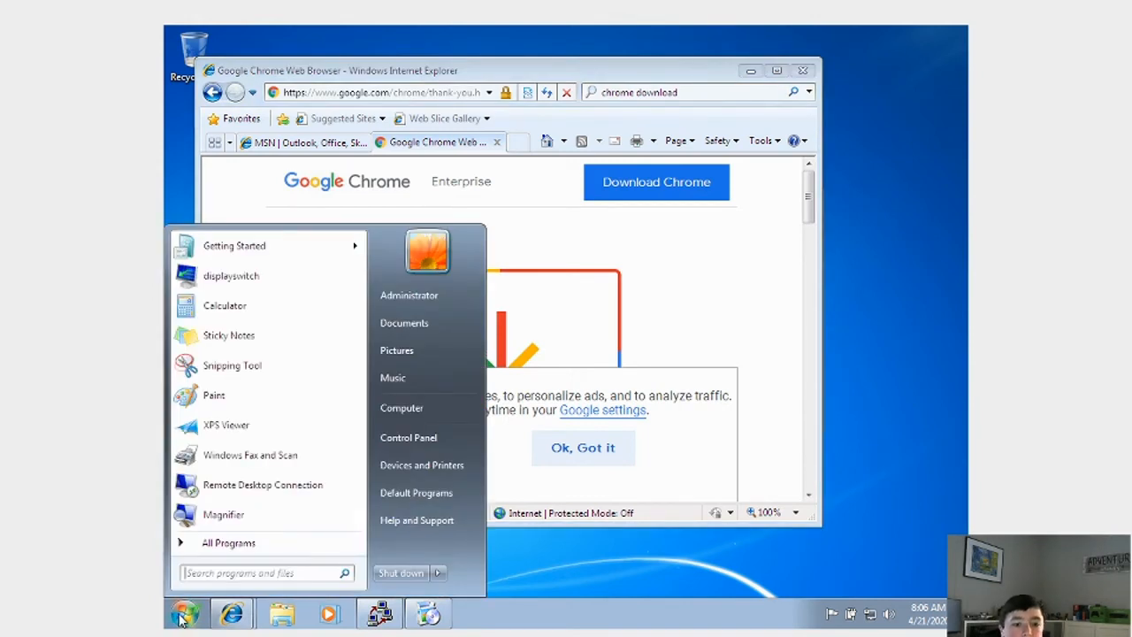
click(181, 617)
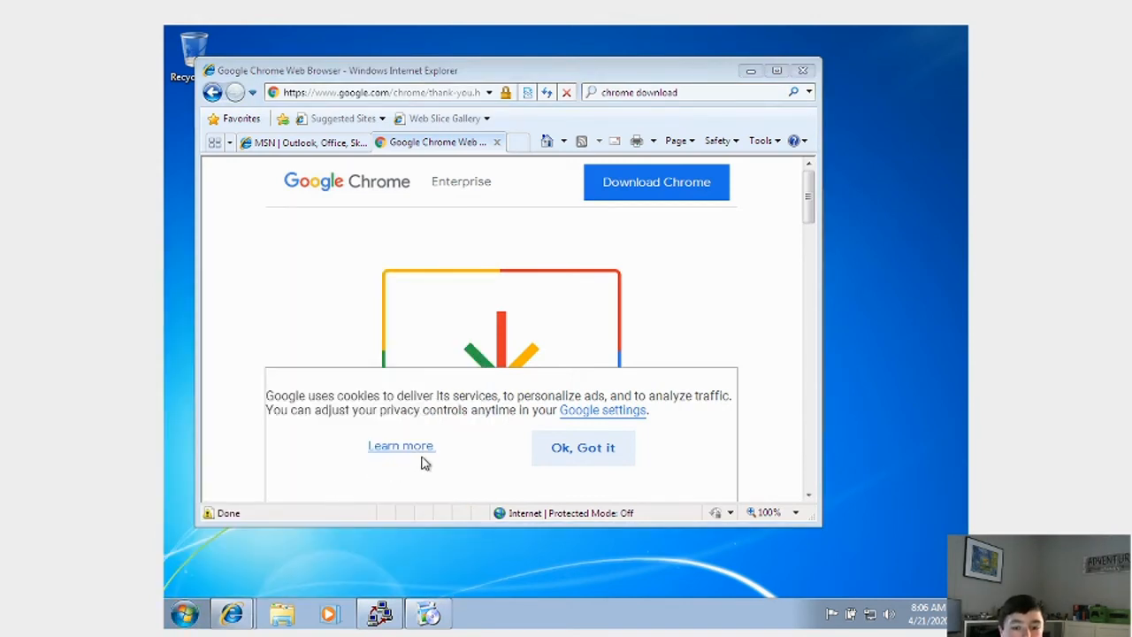
click(428, 614)
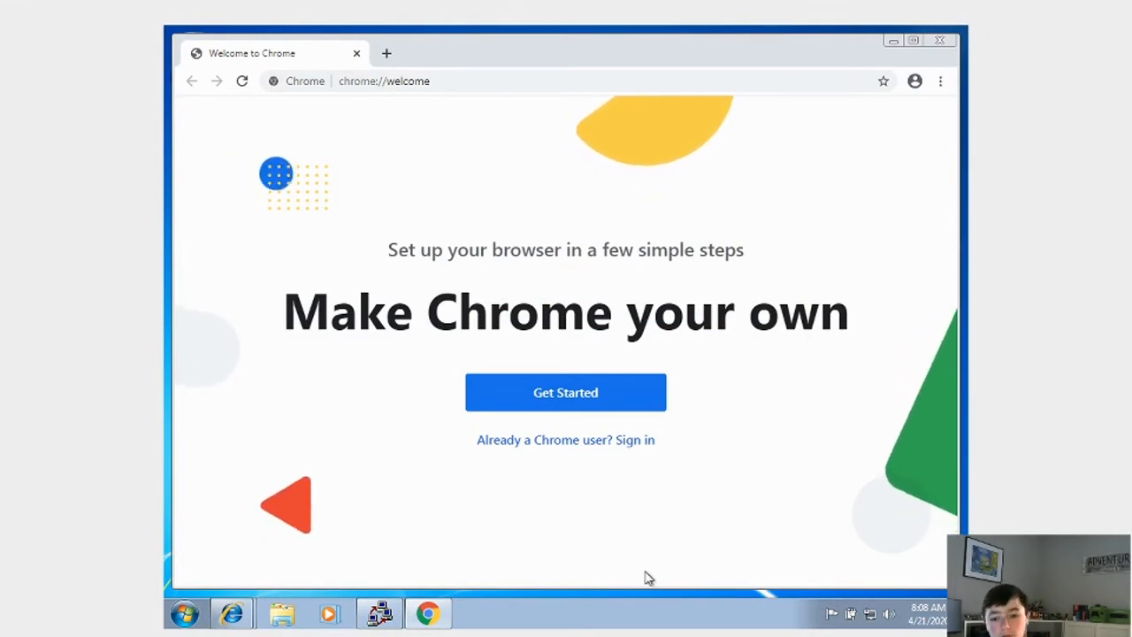
Download the VLC for Windows installer, version 3.0.8, from the VideoLAN website.
click(229, 617)
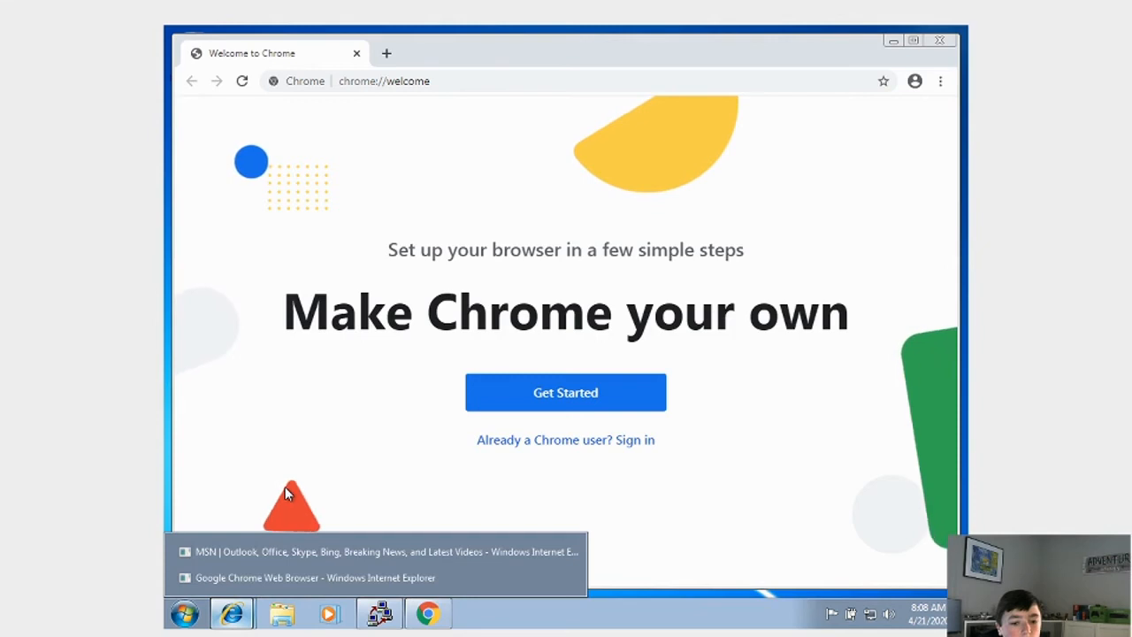
click(184, 613)
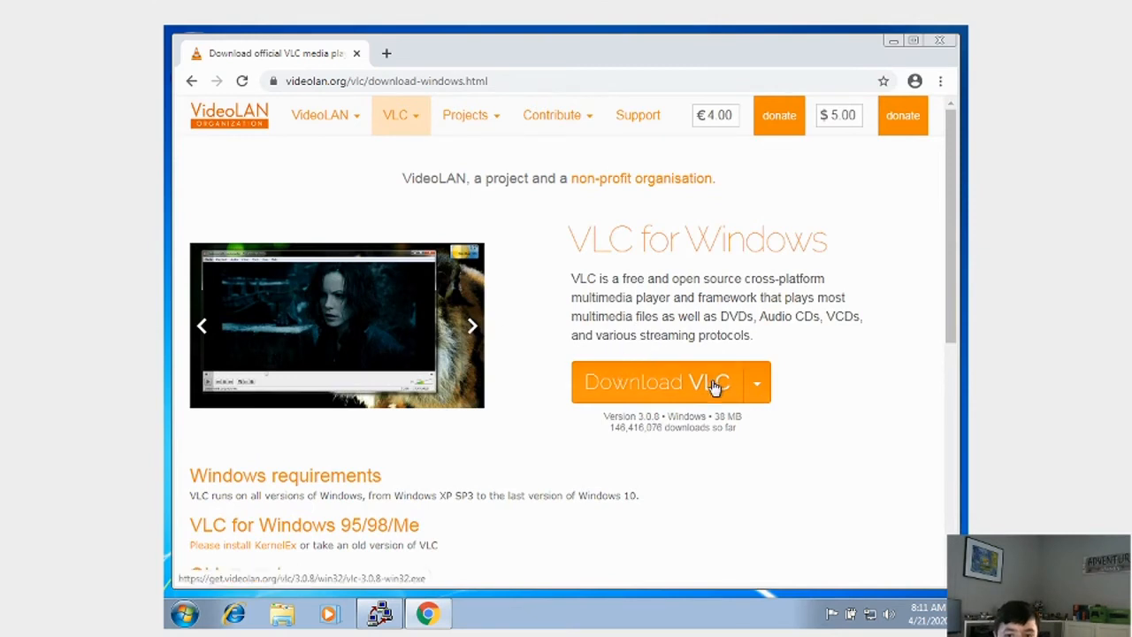
click(737, 395)
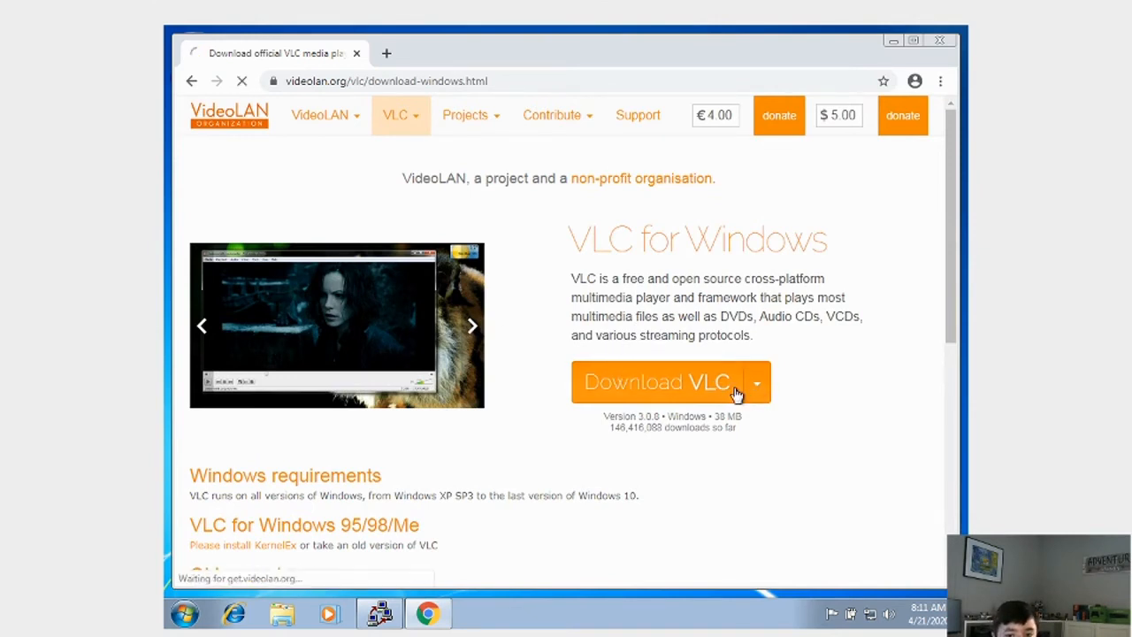
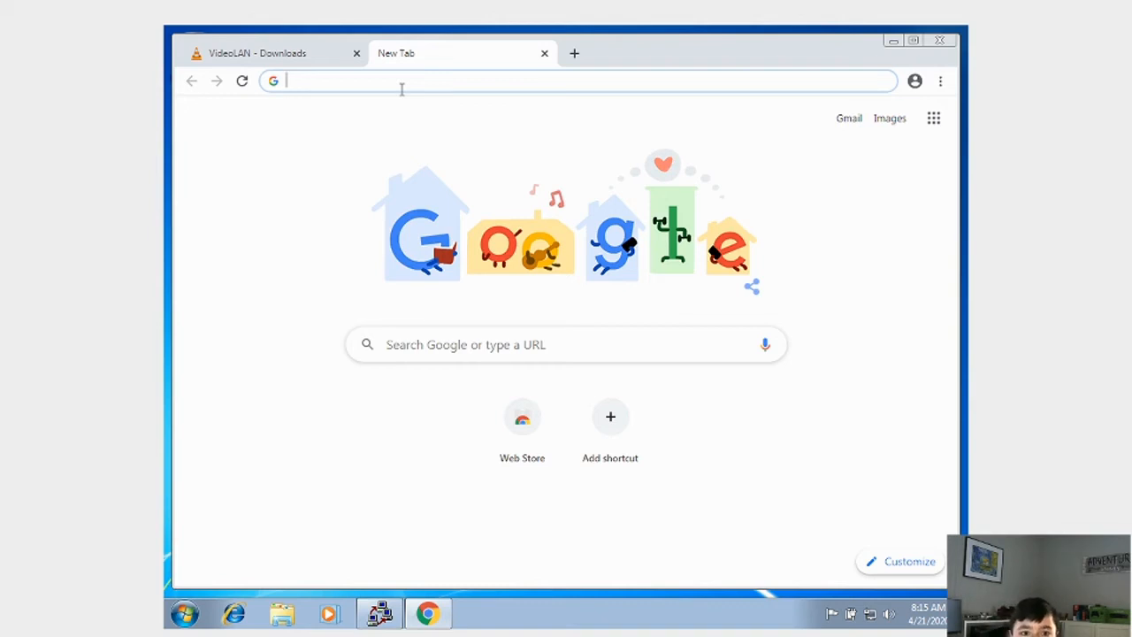
Search Google for "obs studio" in the new Chrome tab.
text(obs)
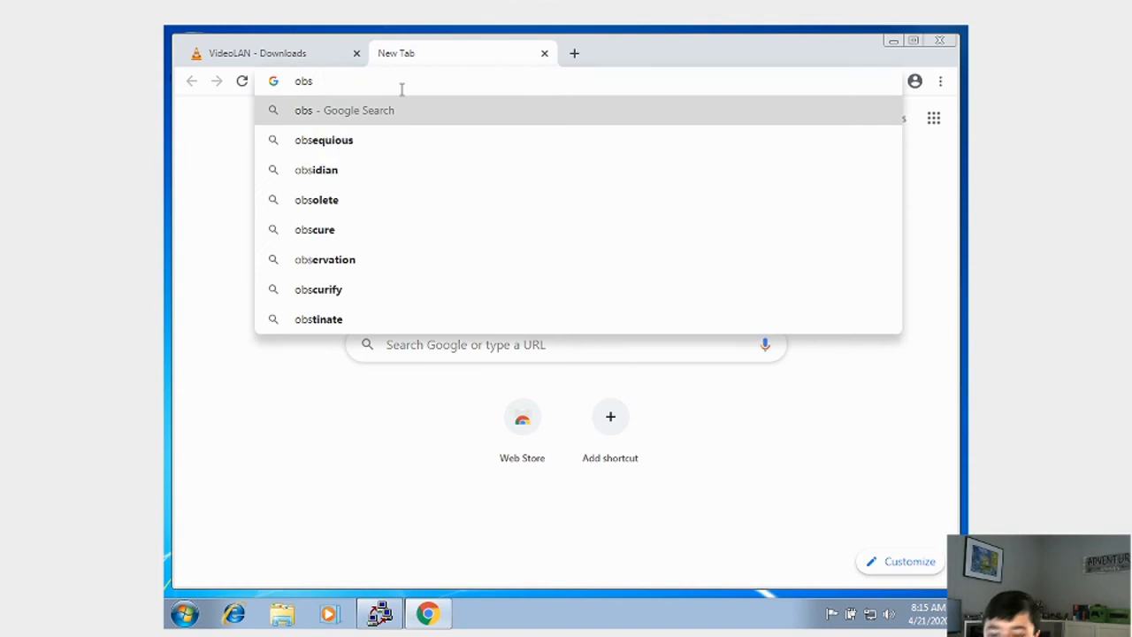
text( studi)
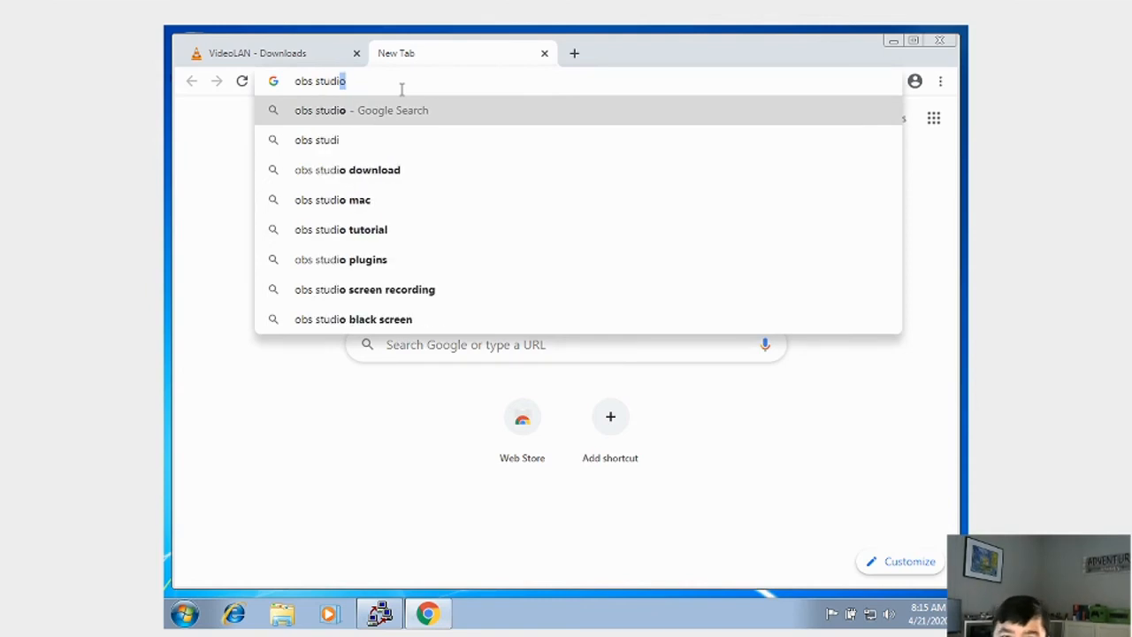
key(Return)
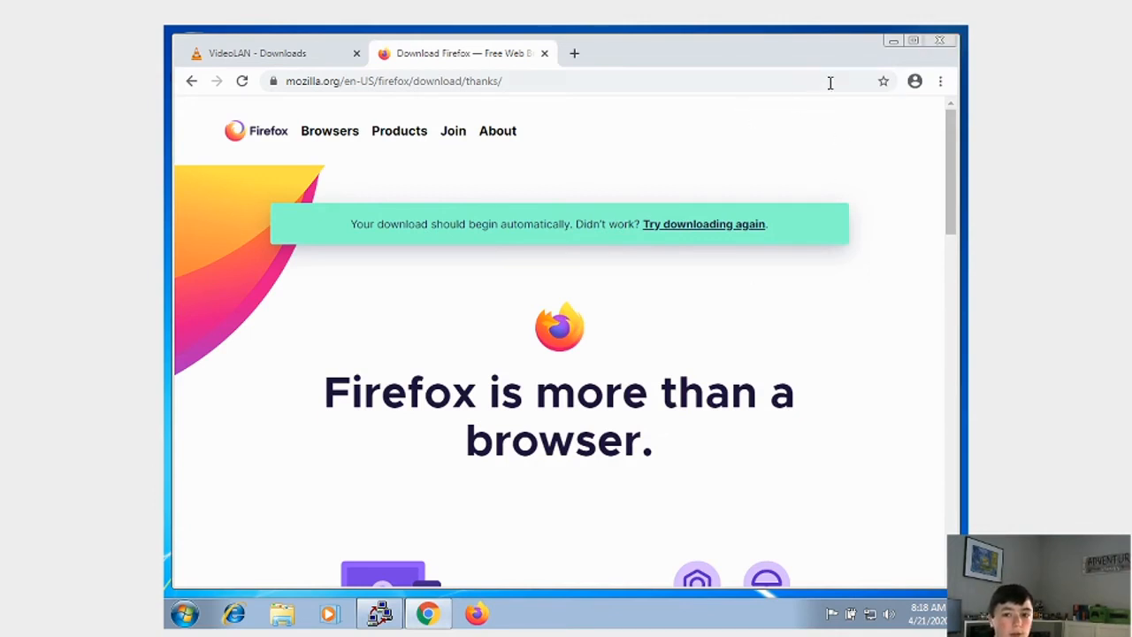
Close Chrome, launch Firefox once, and close its window.
click(940, 41)
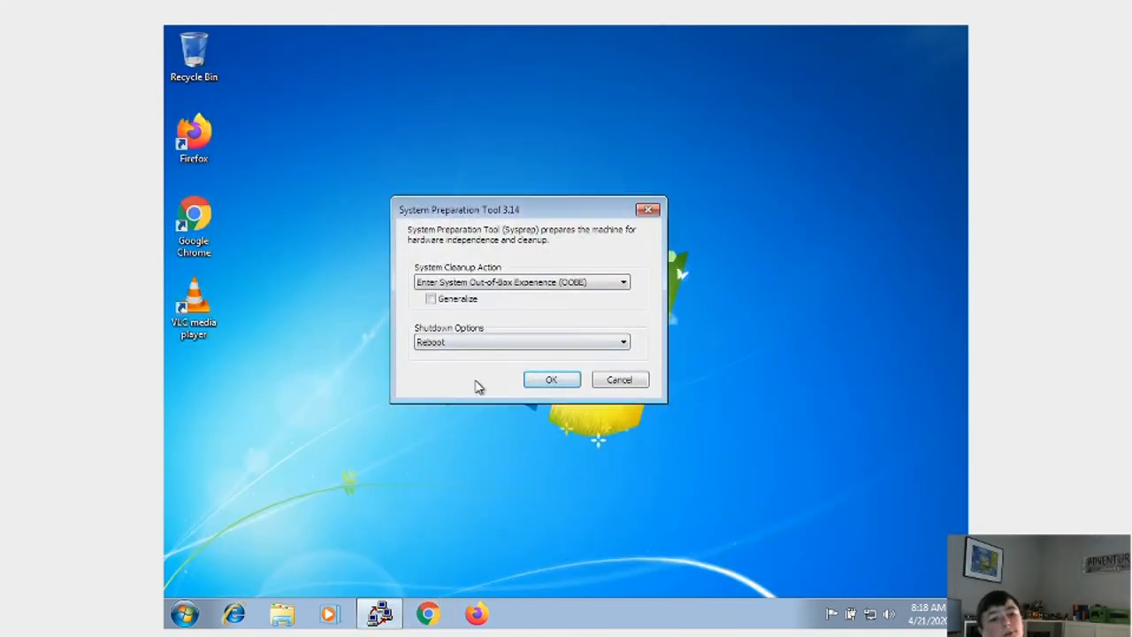
click(476, 613)
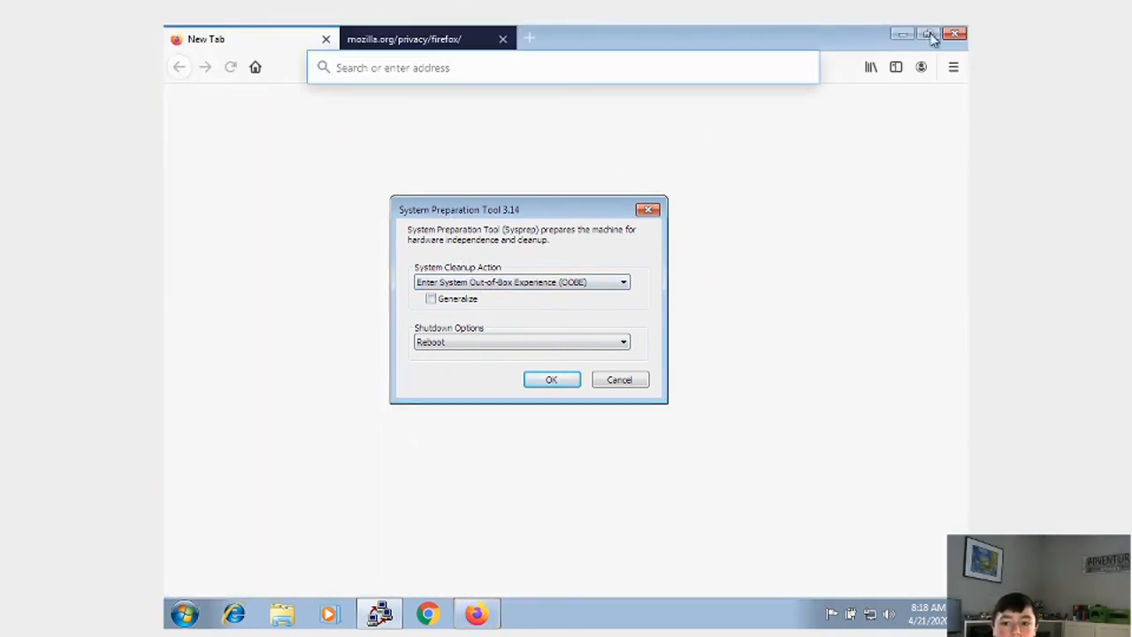
click(965, 33)
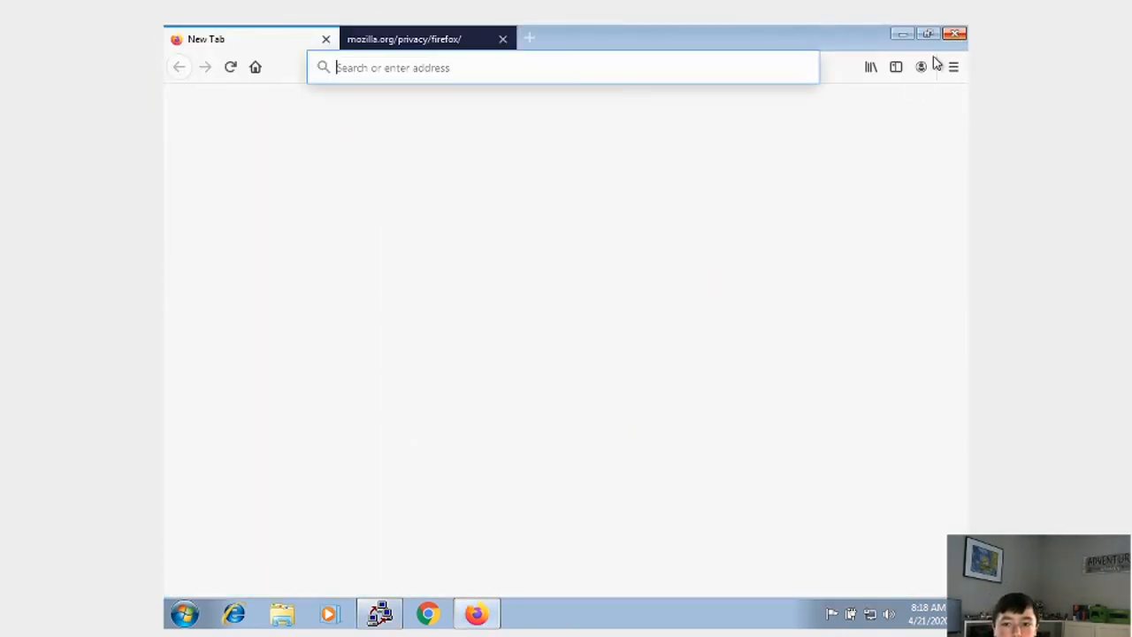
click(954, 34)
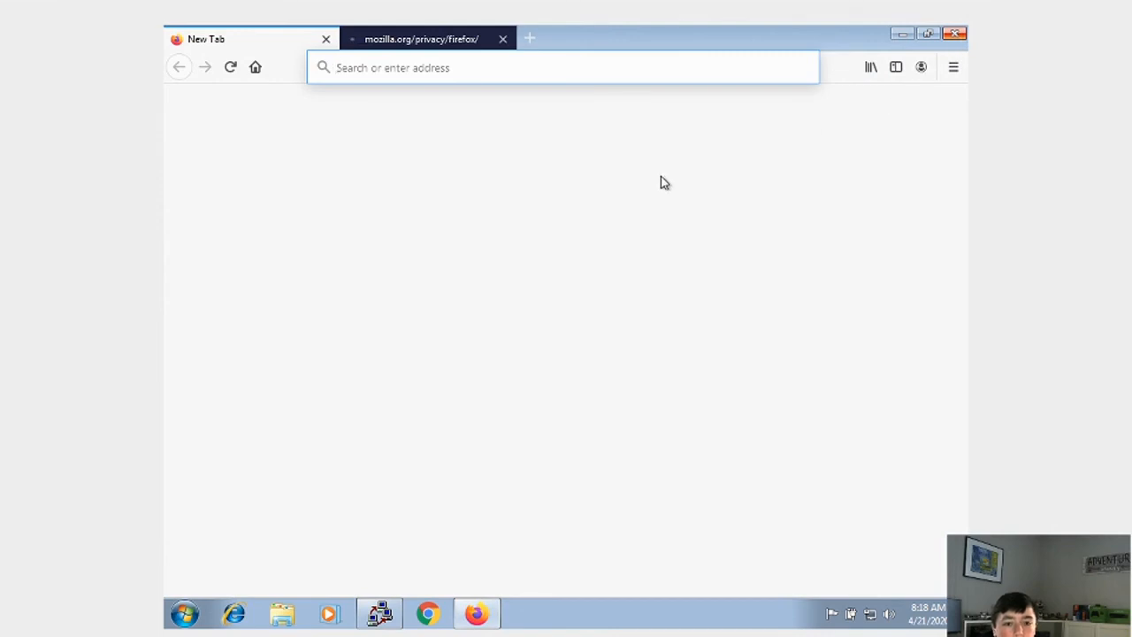
Keep the Sysprep cleanup action at Enter System Out-of-Box Experience (OOBE) and enable Generalize.
click(530, 345)
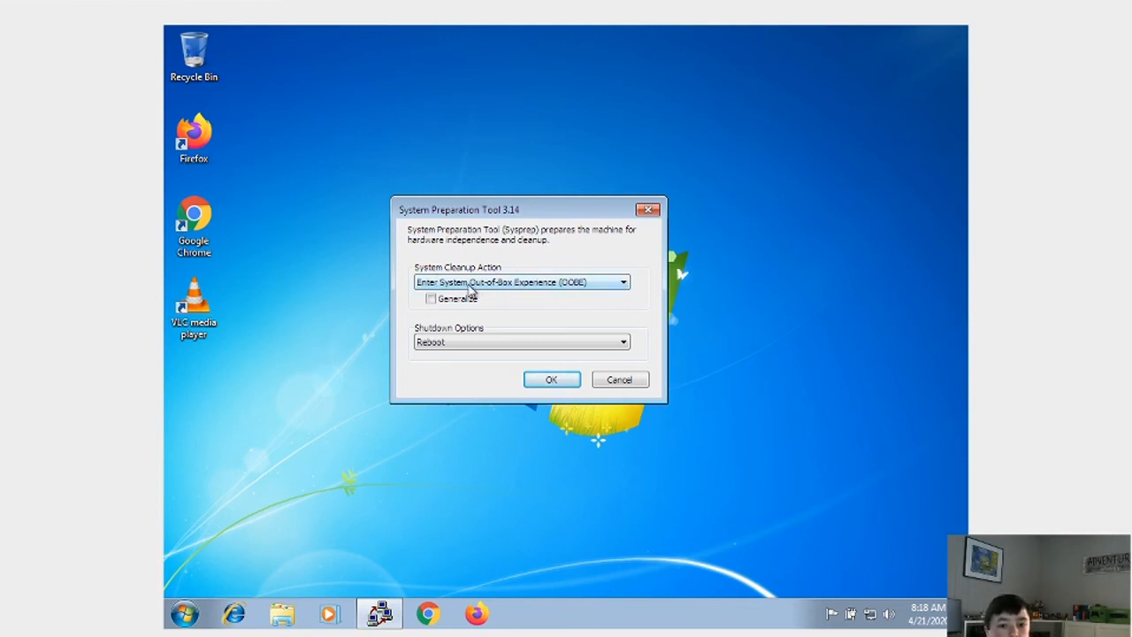
click(471, 285)
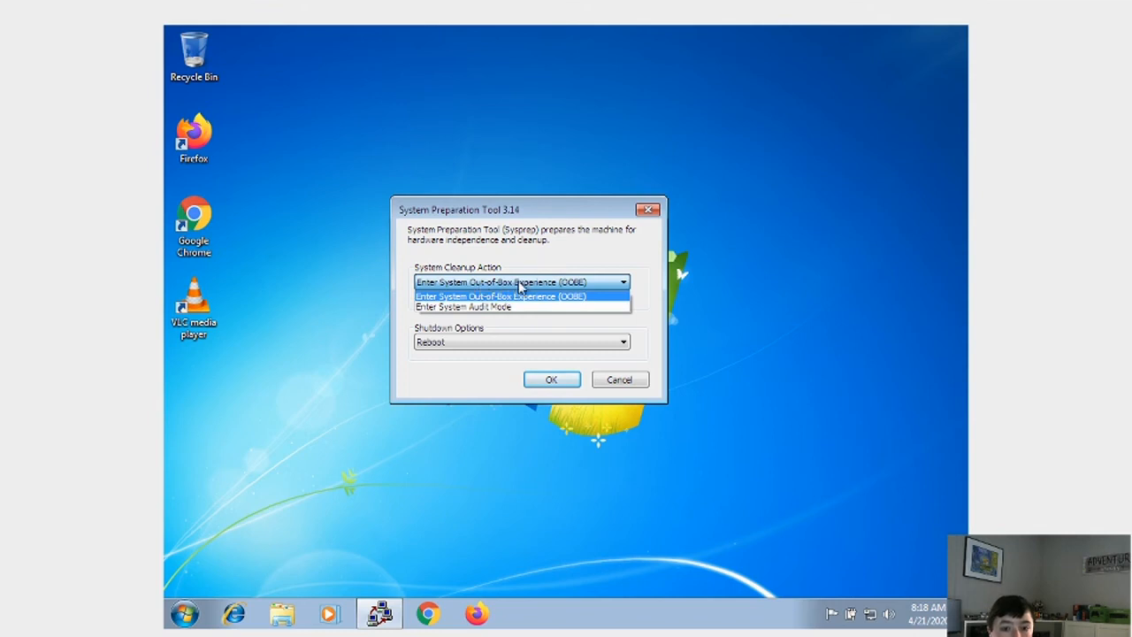
click(575, 290)
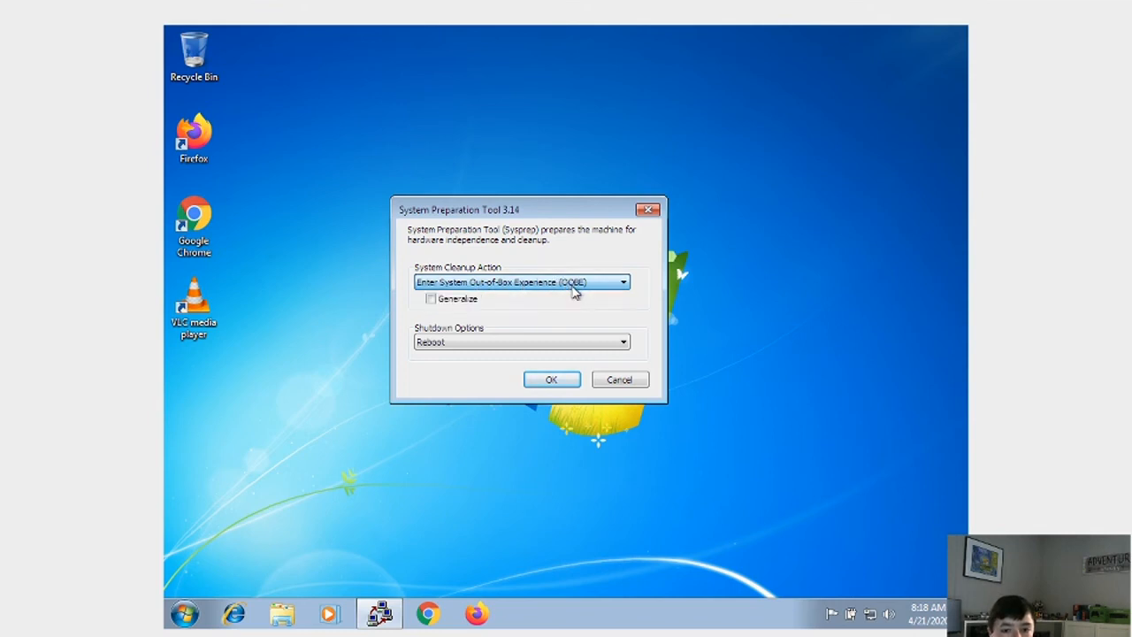
click(484, 285)
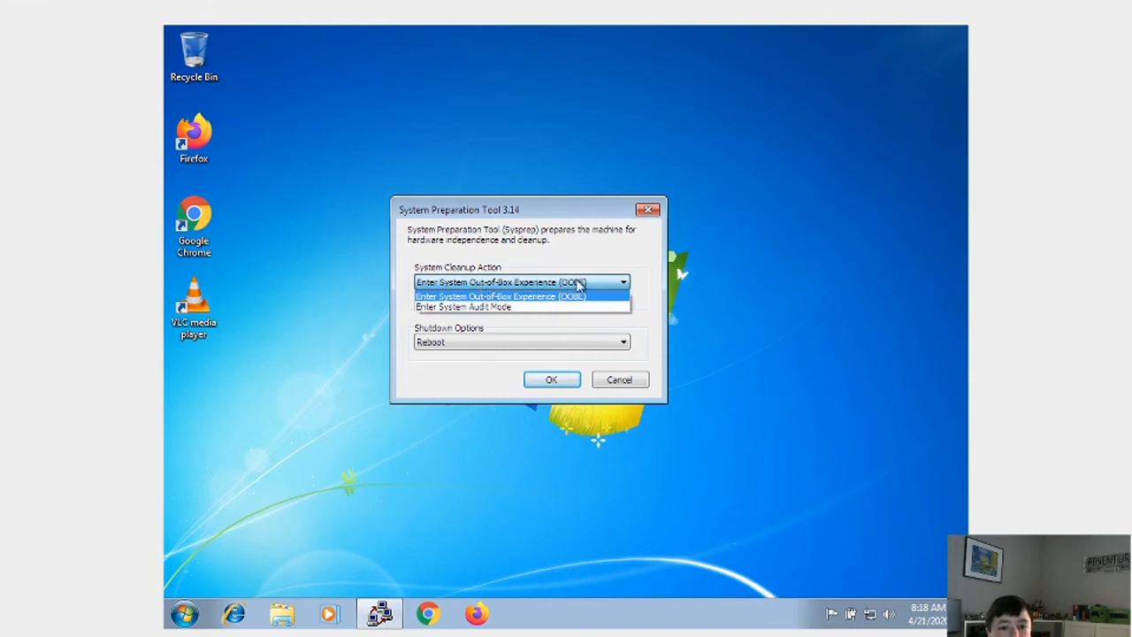
click(609, 283)
click(439, 299)
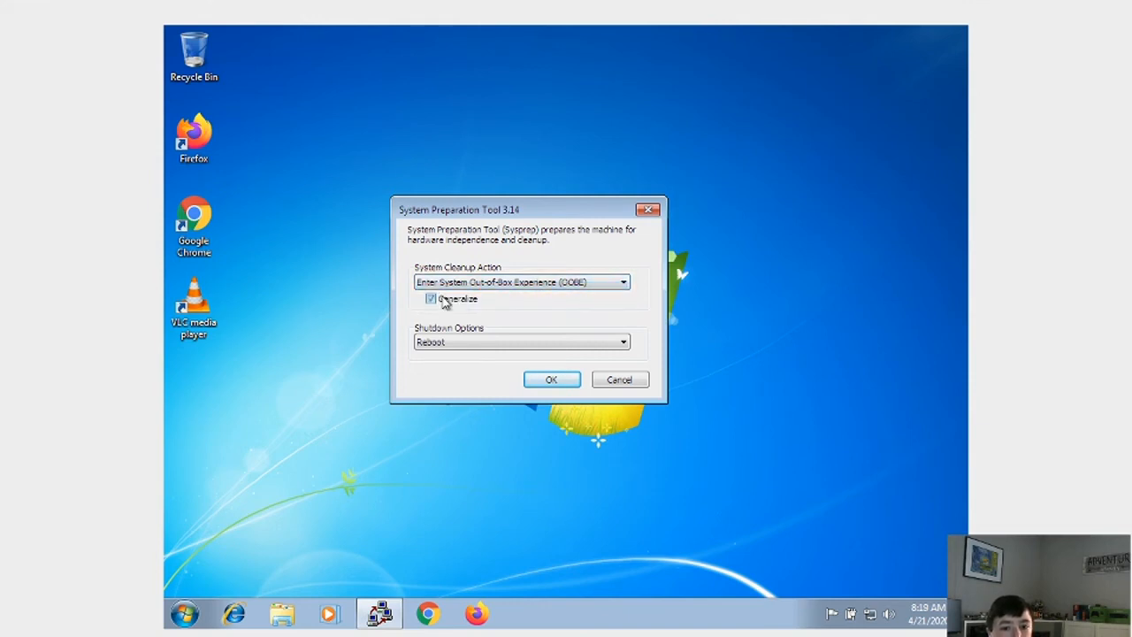
Set the Sysprep shutdown option to Shutdown and run the preparation.
click(492, 346)
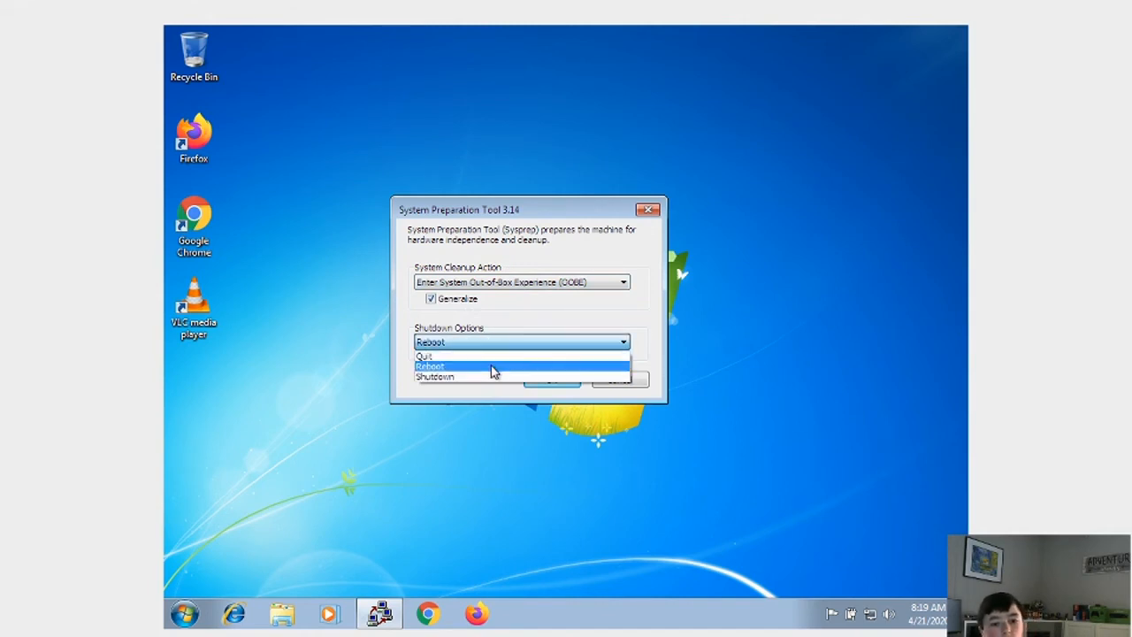
click(492, 378)
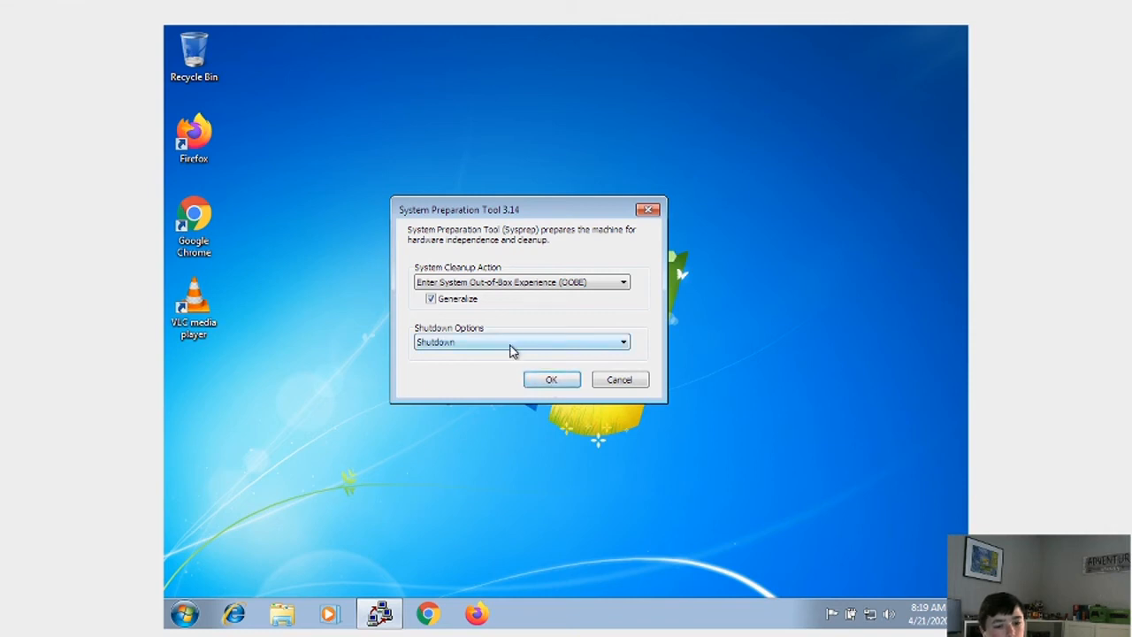
click(510, 347)
click(512, 348)
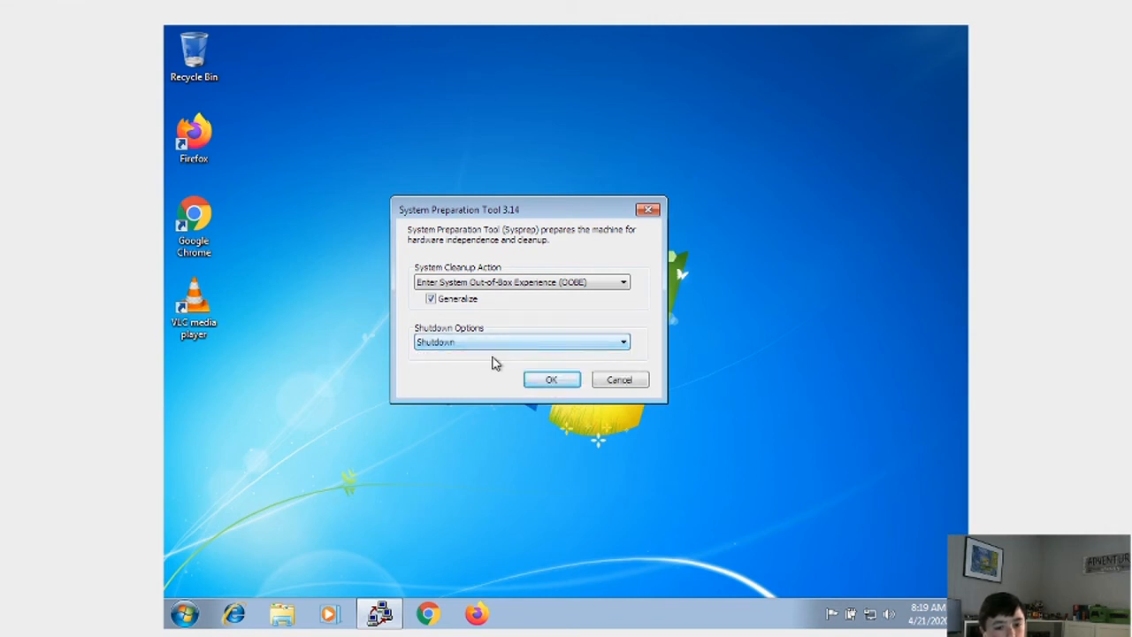
click(549, 380)
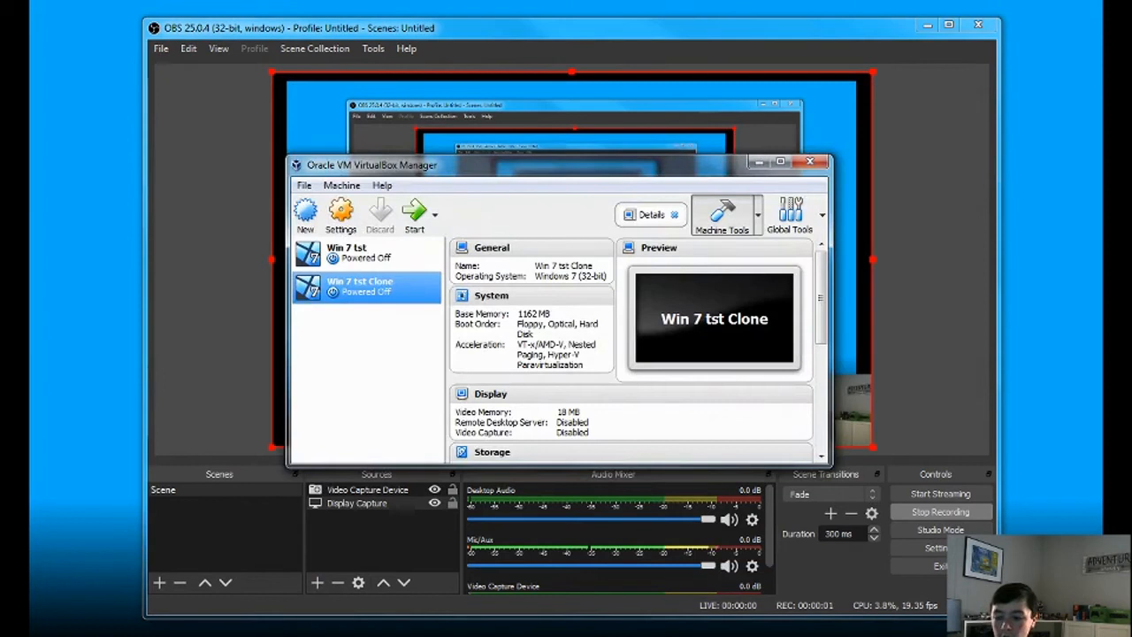
Minimize OBS, start the Win 7 tst Clone virtual machine, and let it capture the mouse and keyboard.
click(927, 25)
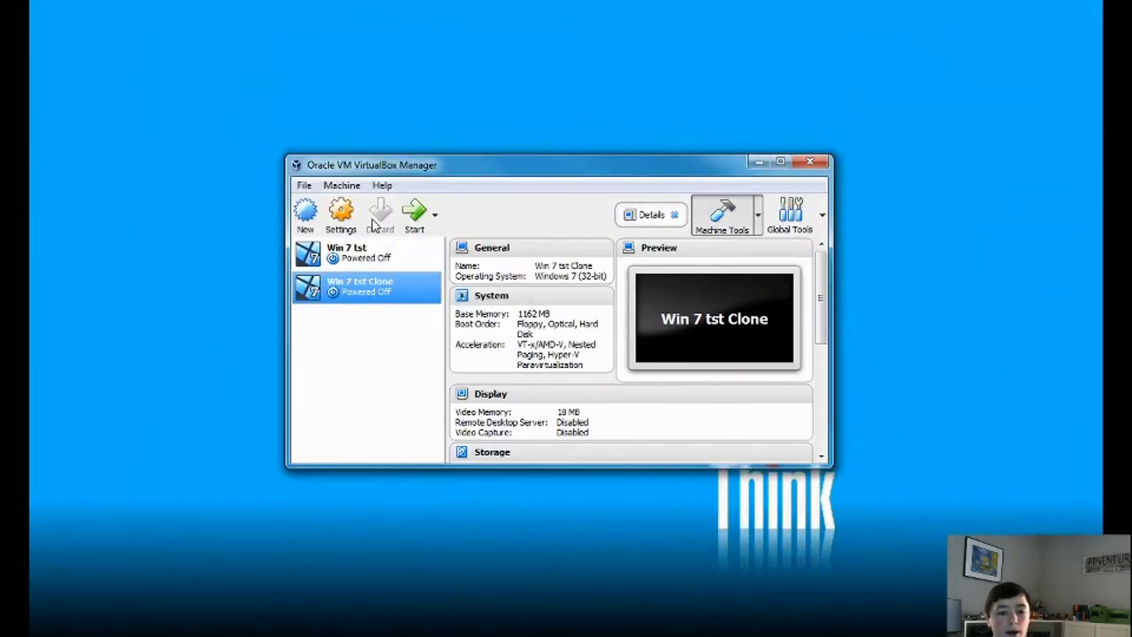
click(414, 224)
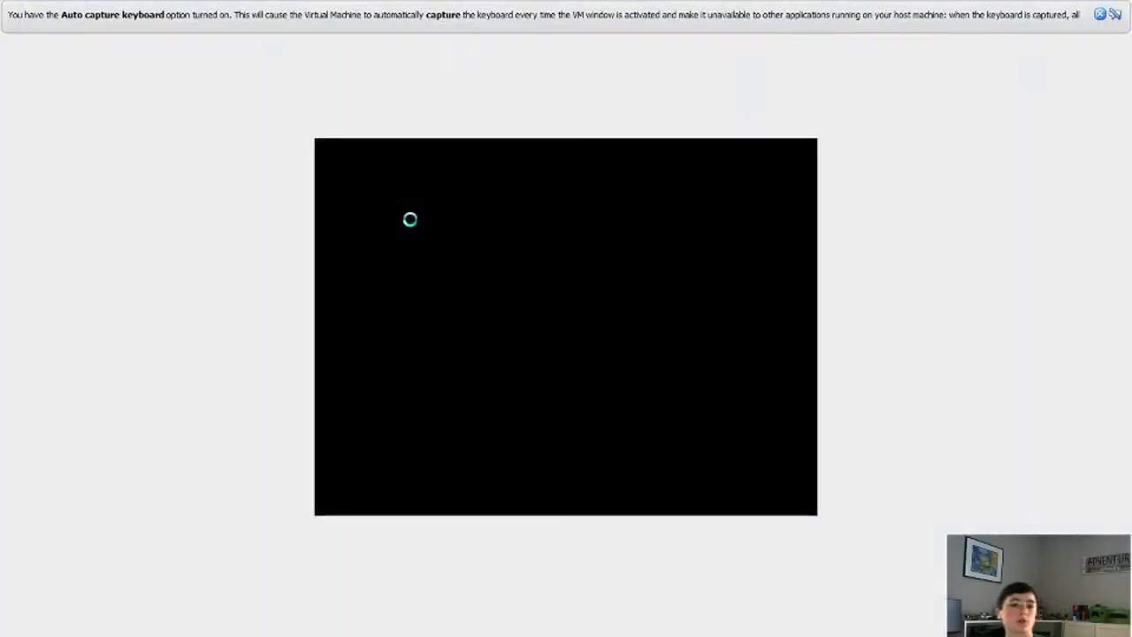
click(1099, 14)
click(643, 397)
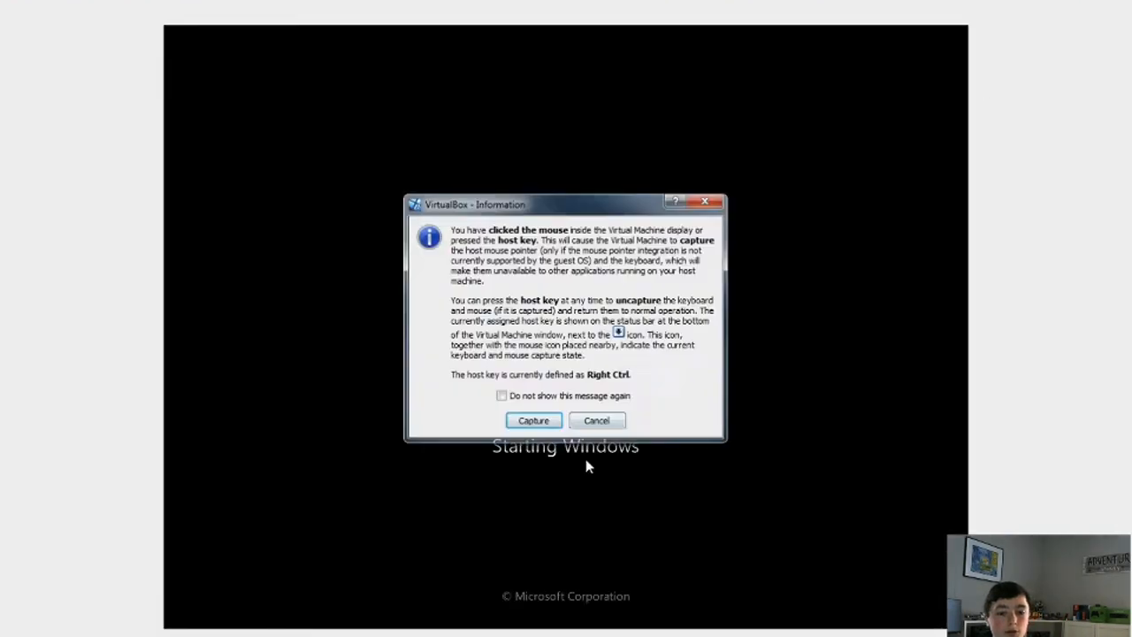
click(551, 419)
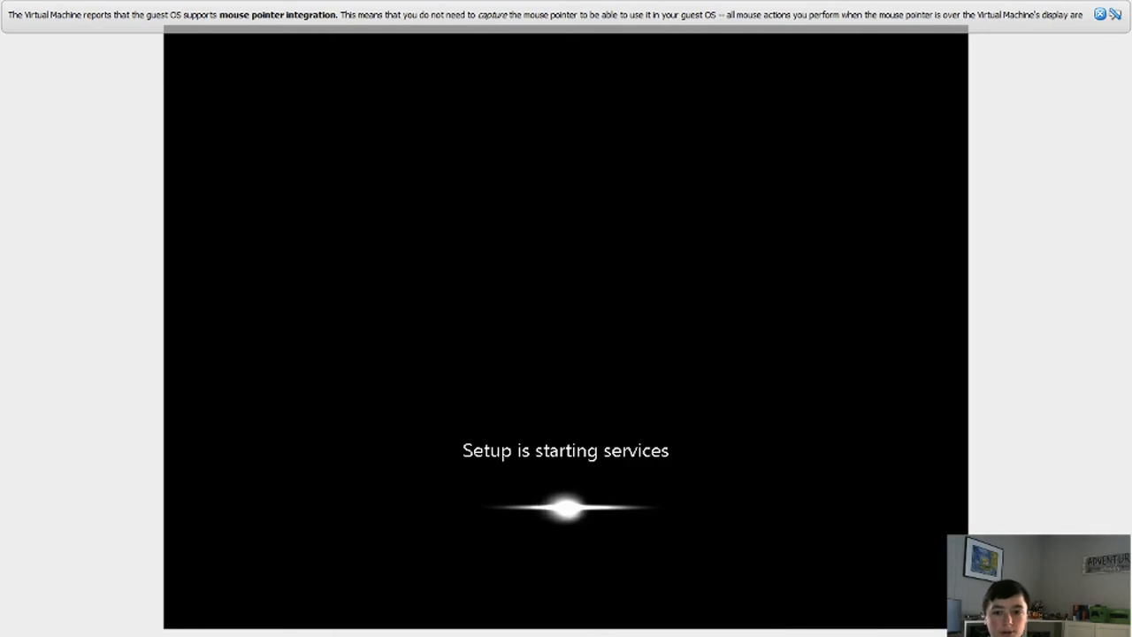
Dismiss the mouse pointer integration notices during Windows setup and allow input capture again after the restart.
click(1101, 14)
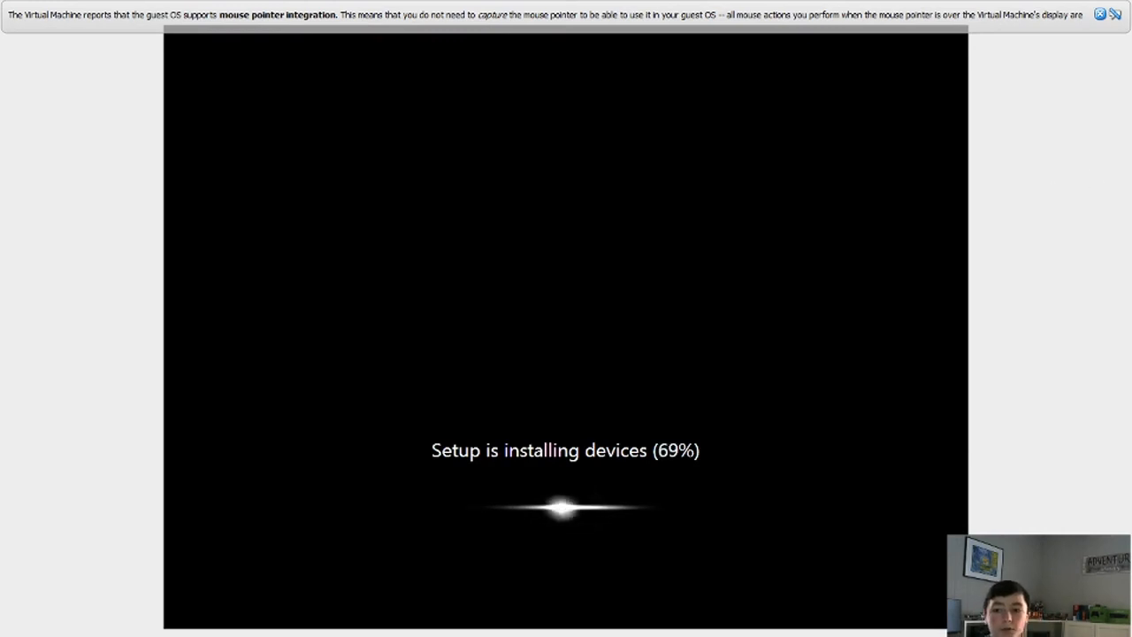
click(1100, 14)
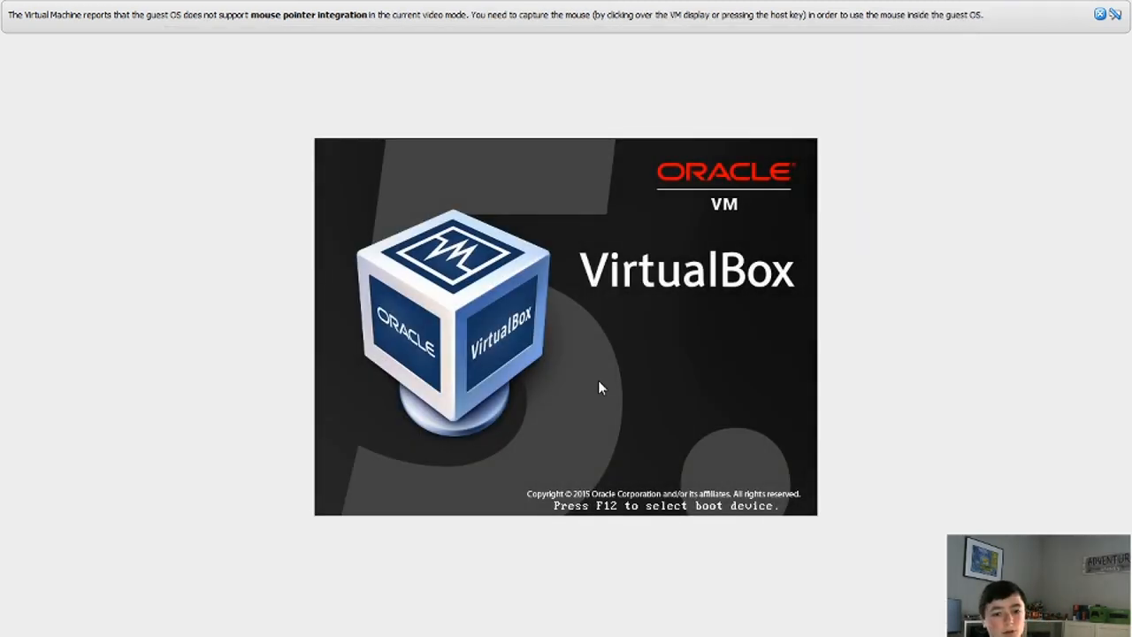
click(1100, 15)
click(531, 444)
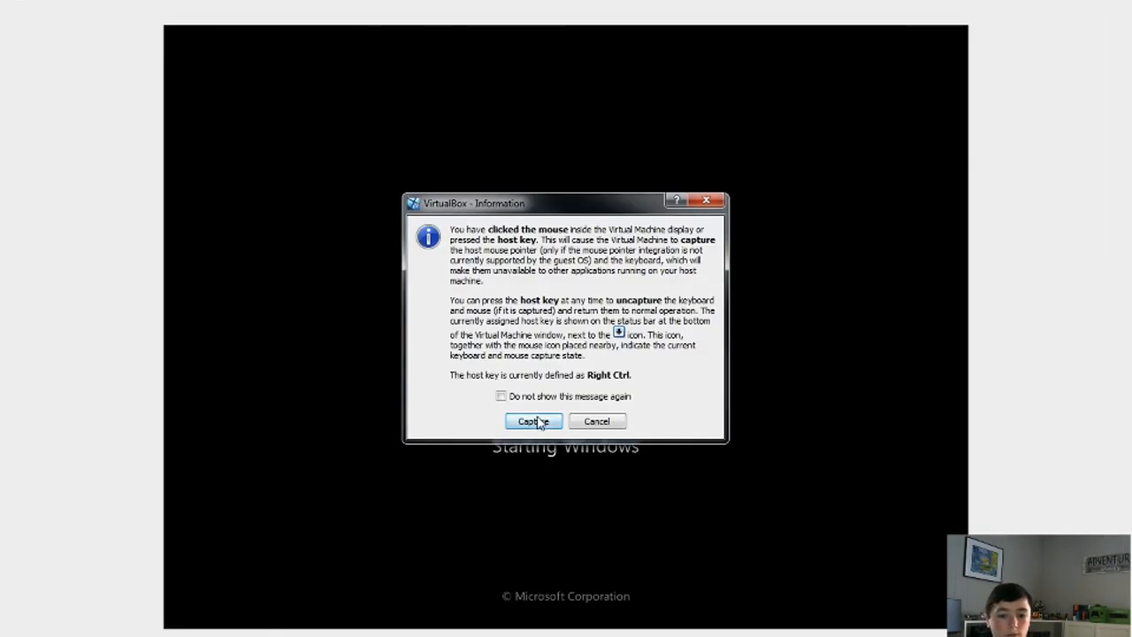
click(528, 422)
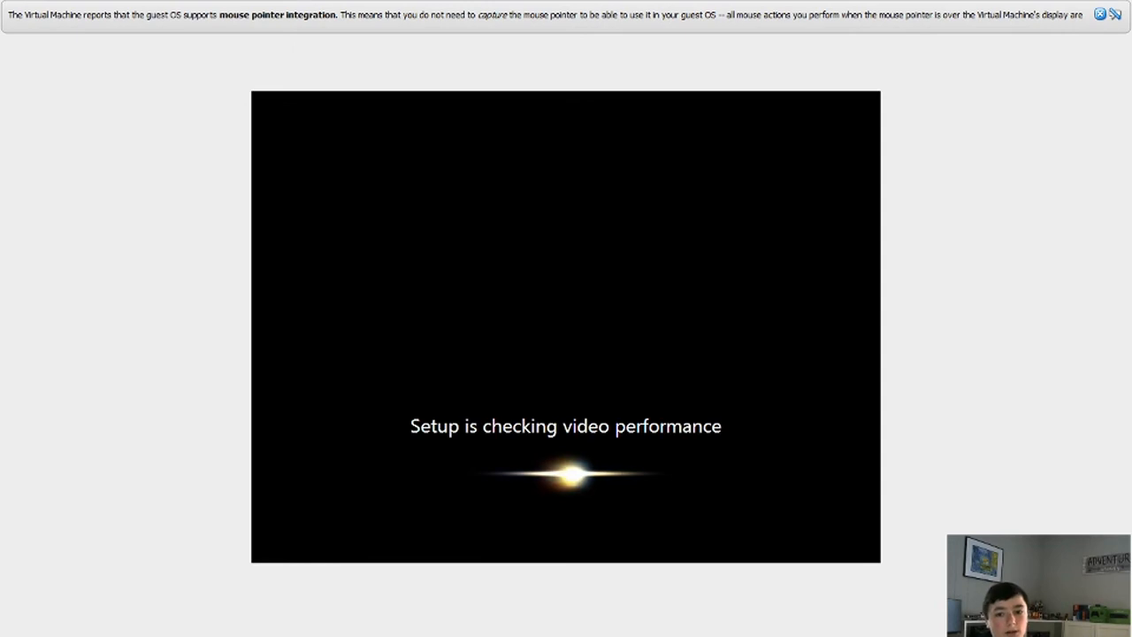
click(1100, 14)
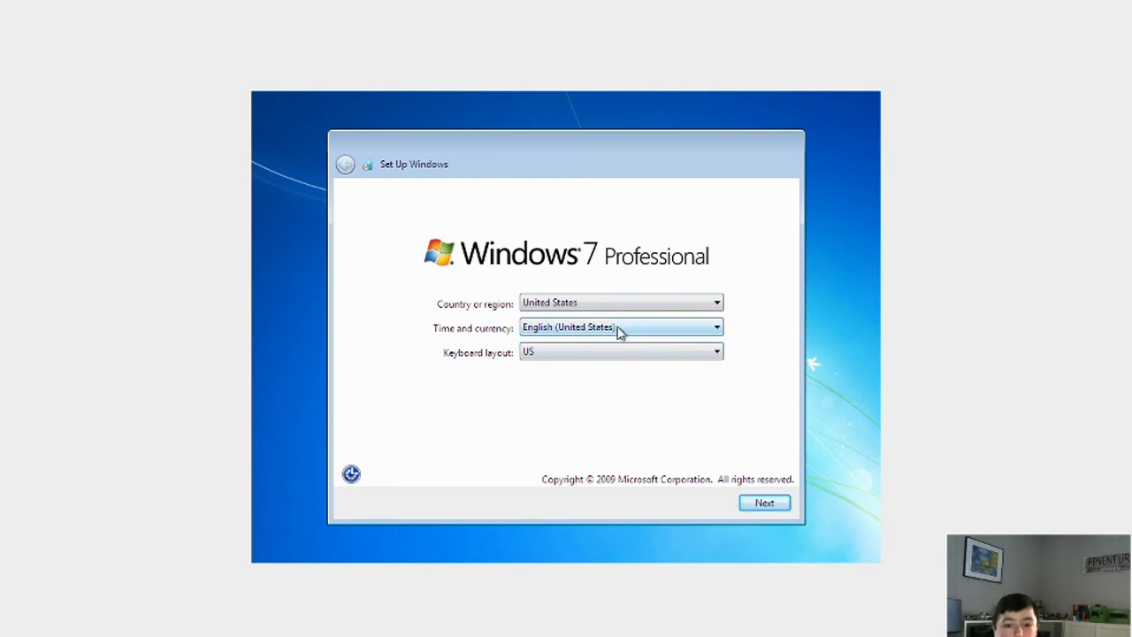
Create the user account "test" without a password, keeping the United States regional defaults, and skip the product key.
click(765, 503)
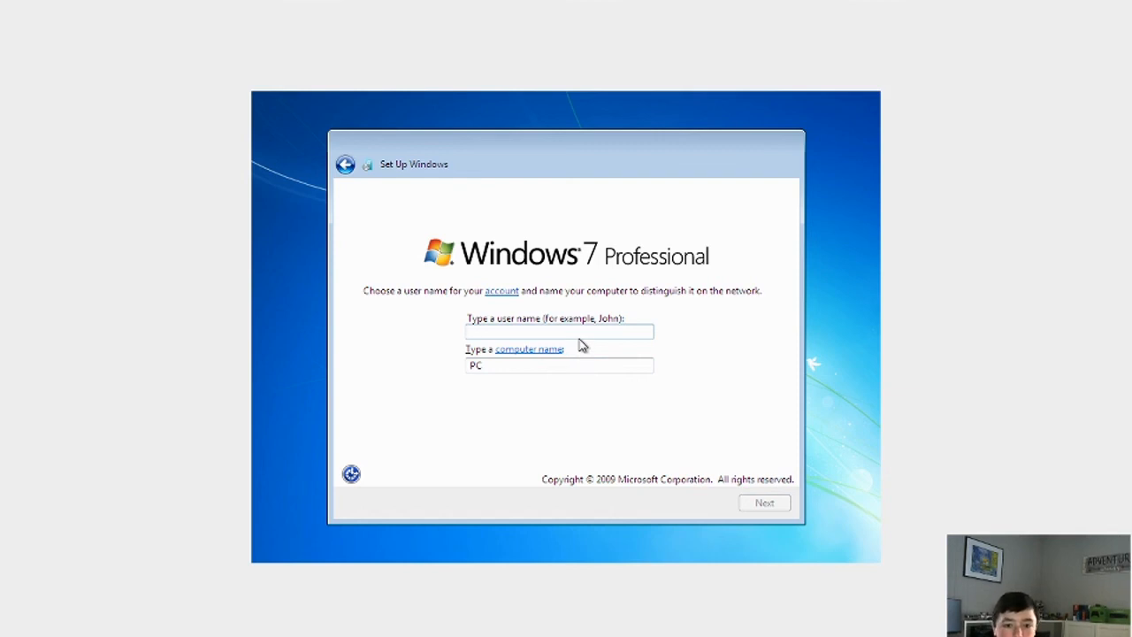
text(test)
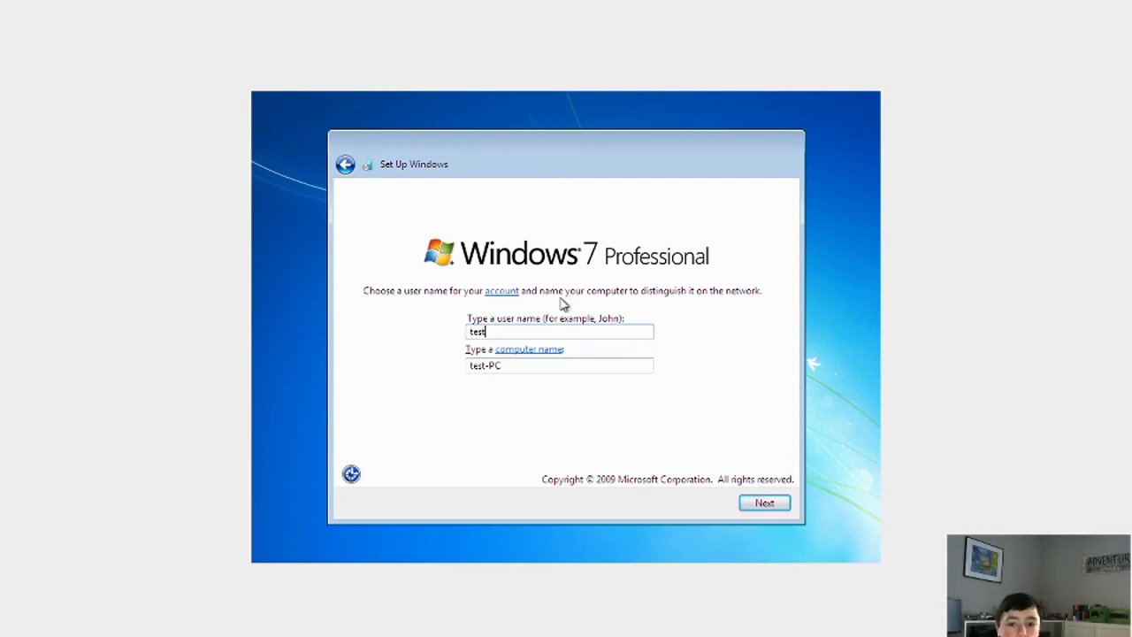
click(763, 504)
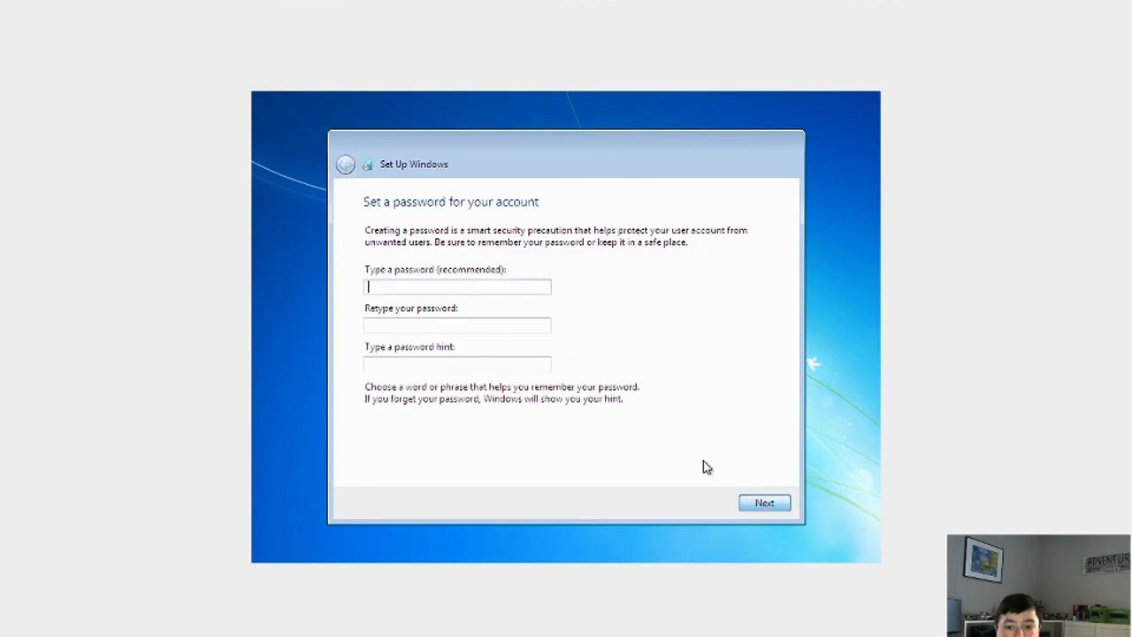
click(765, 505)
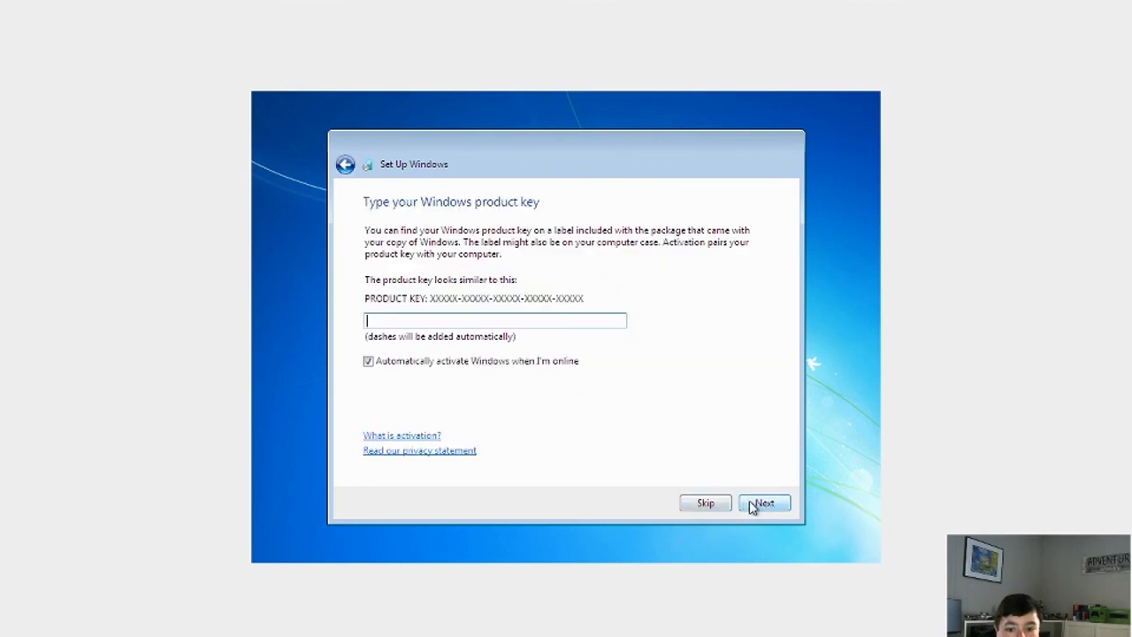
click(728, 505)
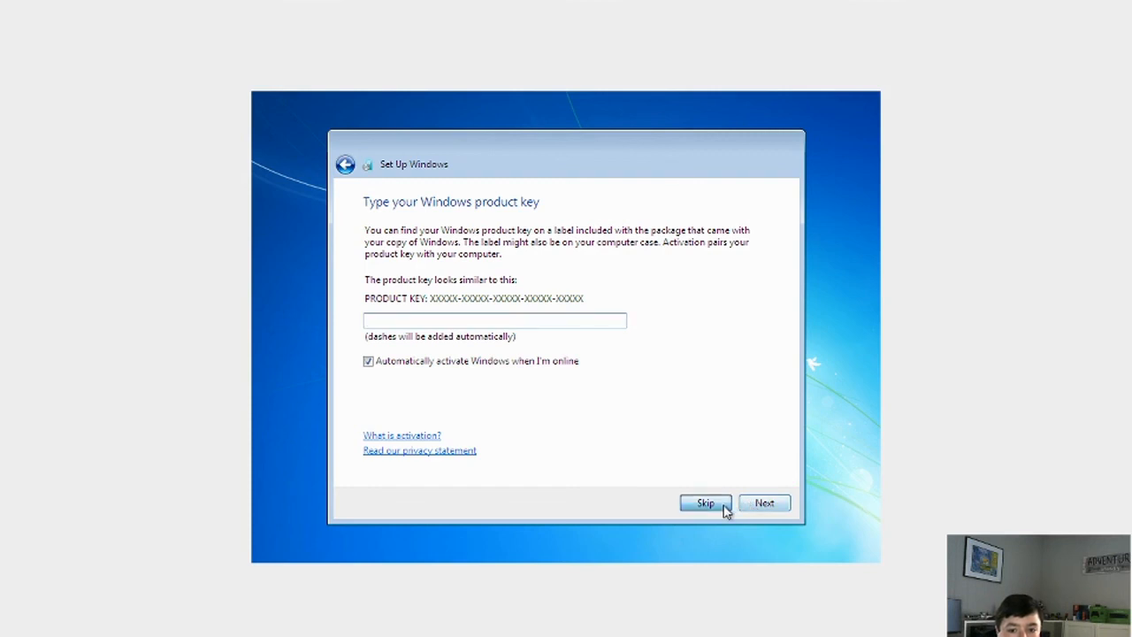
Accept the Windows license terms and choose the recommended update and protection settings.
click(459, 455)
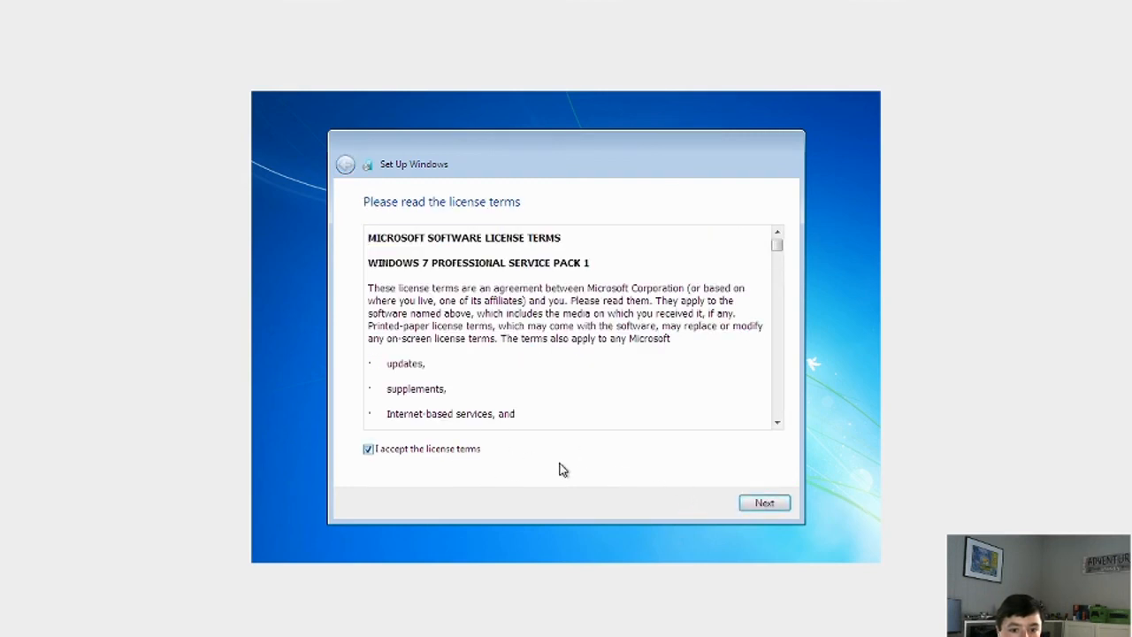
click(765, 502)
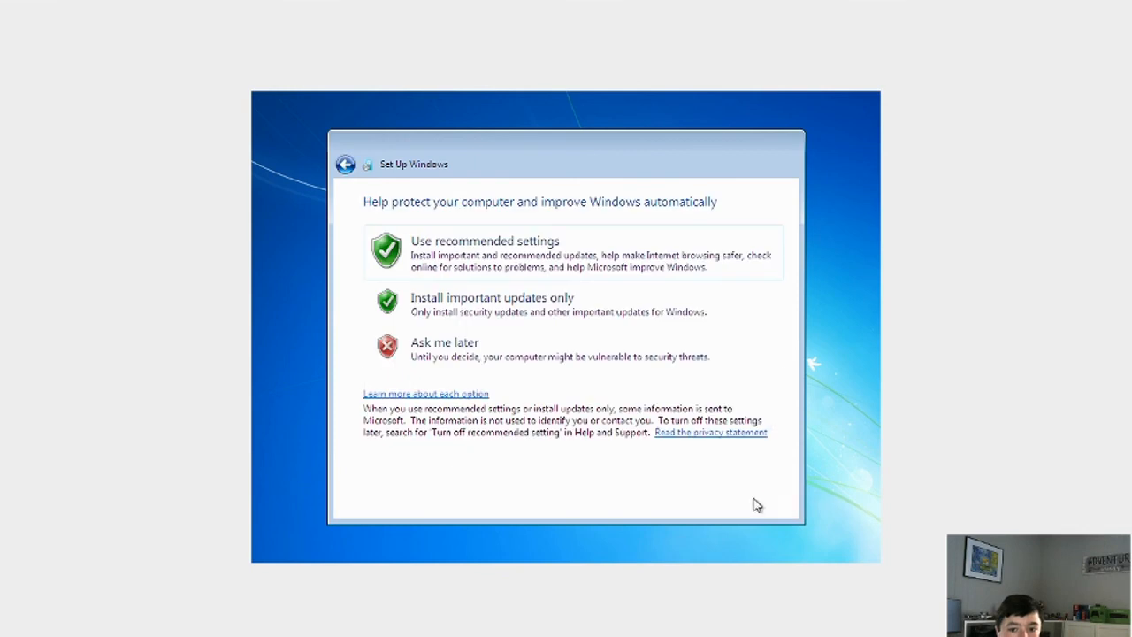
click(485, 257)
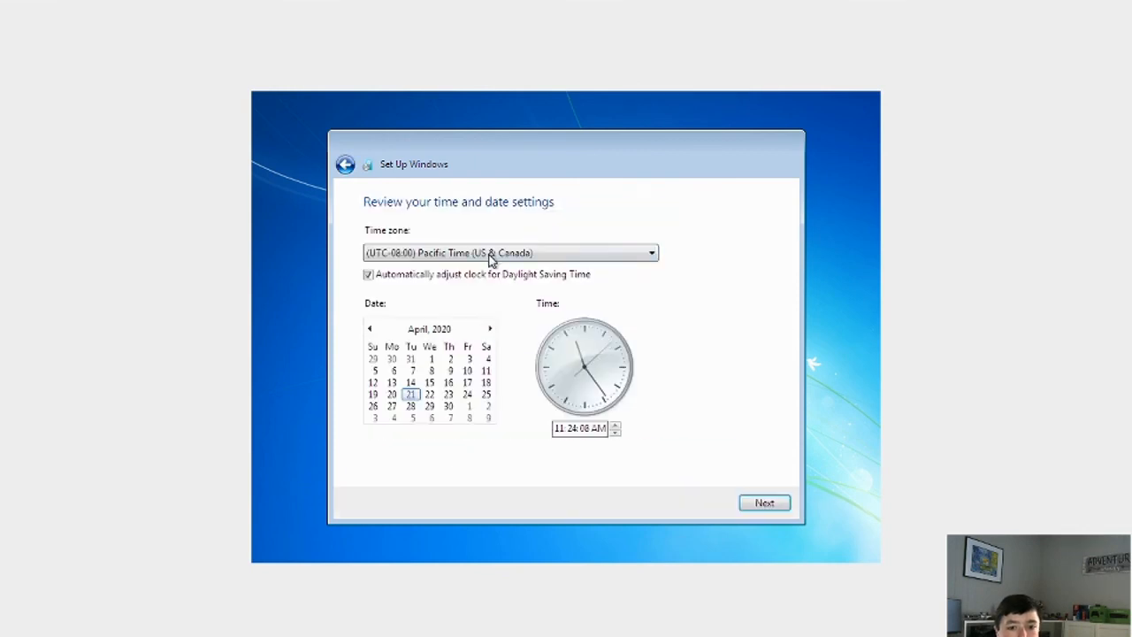
Set the time zone to (UTC-05:00) Eastern Time (US & Canada) and choose Home network as the computer's location.
click(490, 255)
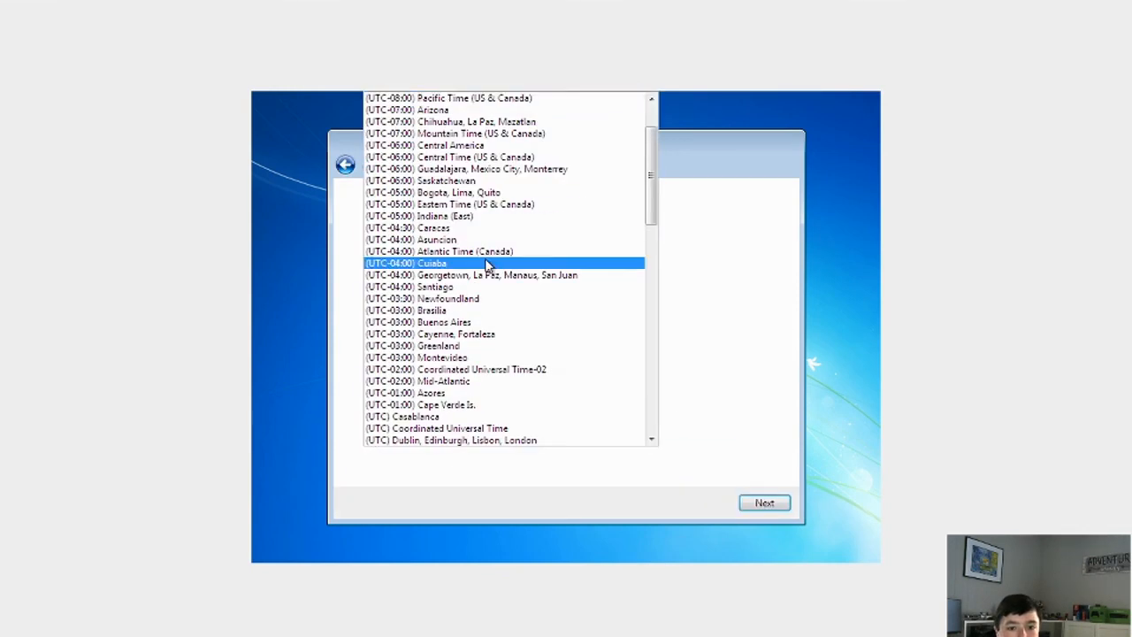
click(487, 205)
click(766, 503)
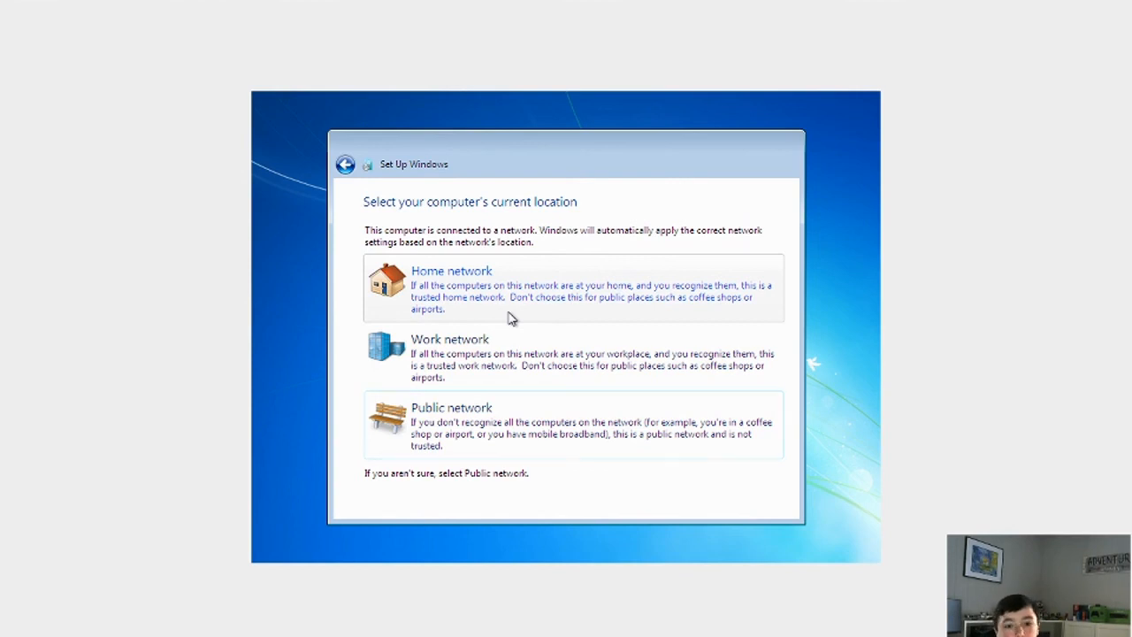
click(509, 319)
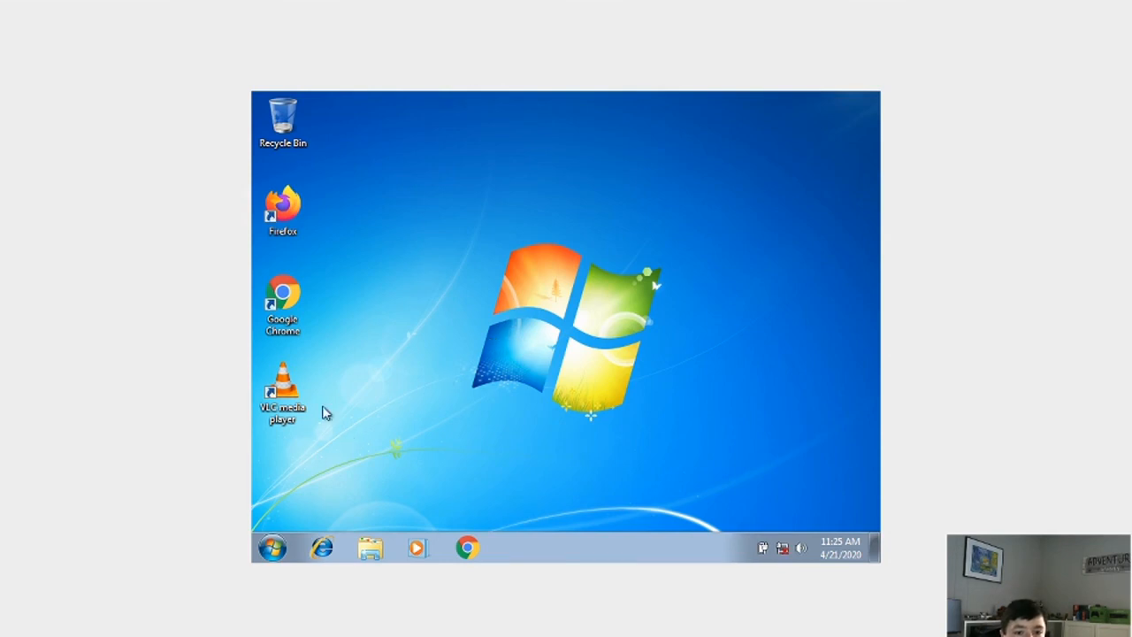
drag(317, 209, 346, 437)
click(274, 548)
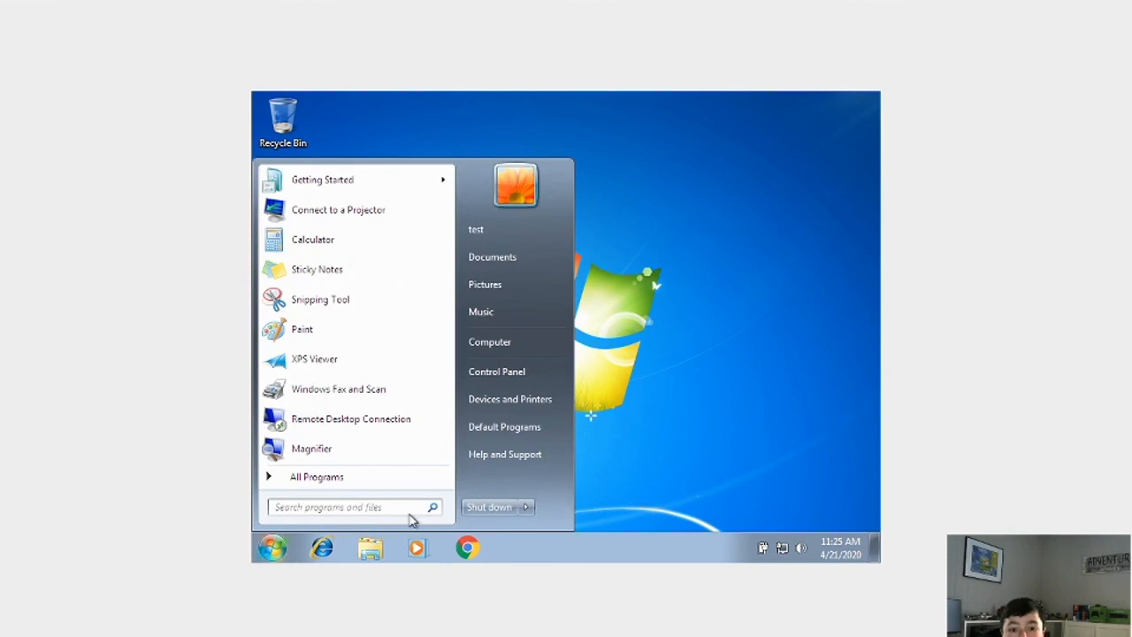
click(760, 375)
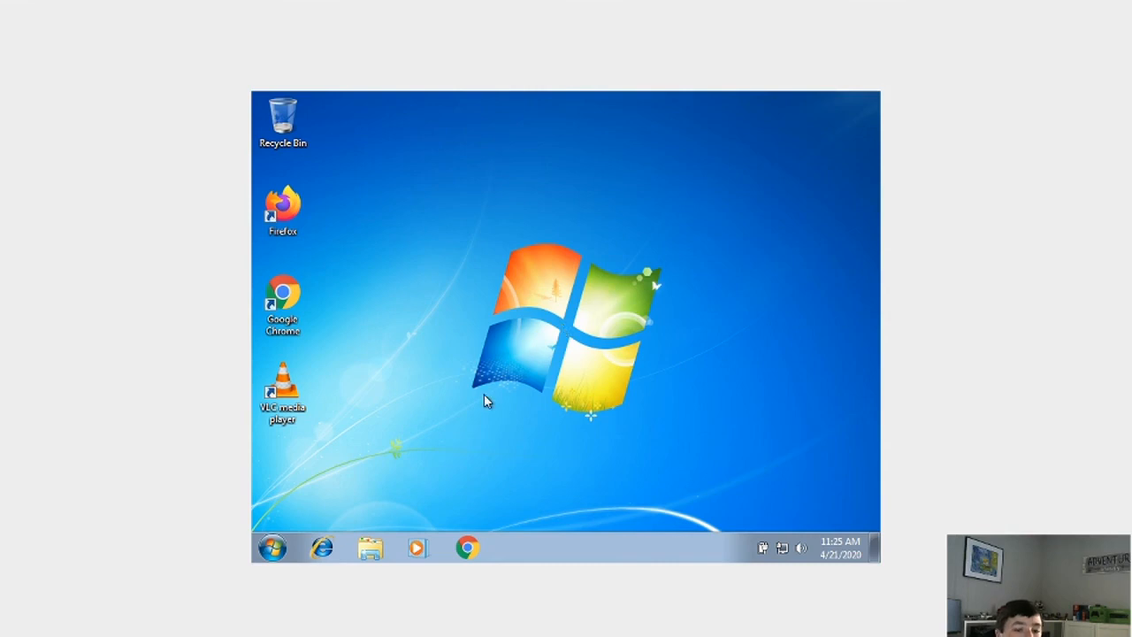
Run netplwiz, review the advanced user account settings, and close the dialog without changing anything.
click(265, 549)
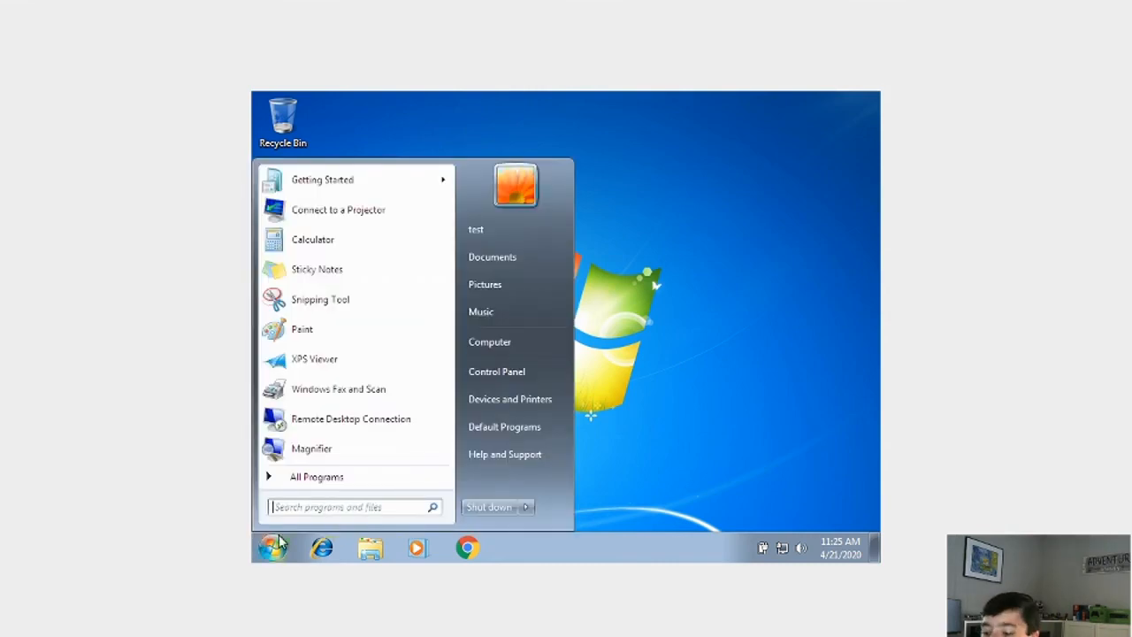
text(netplwiz)
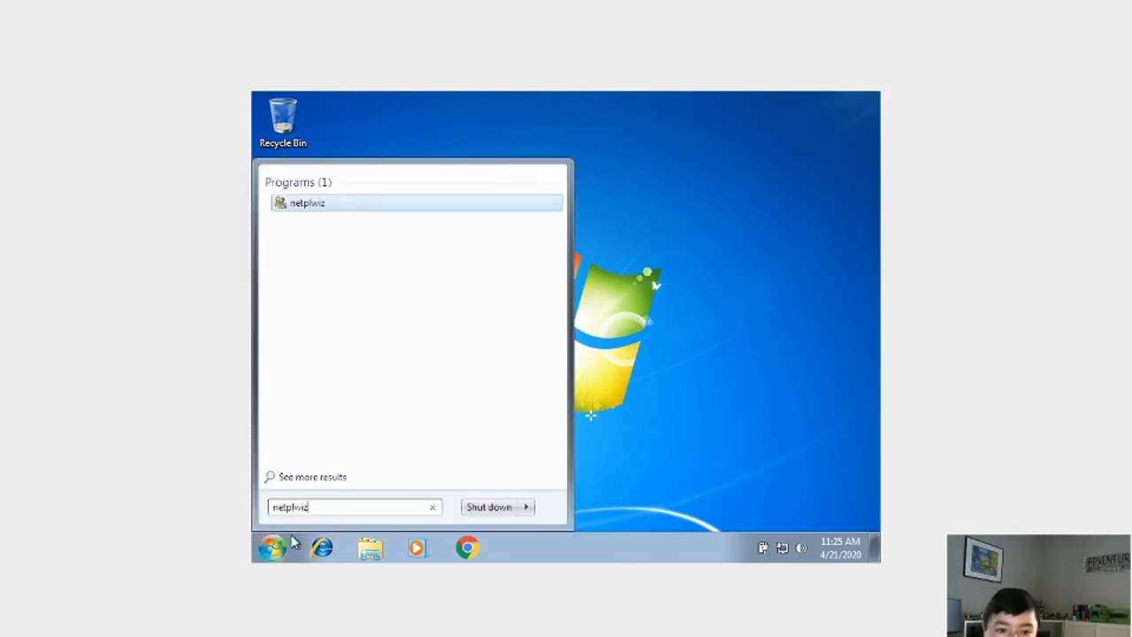
key(Return)
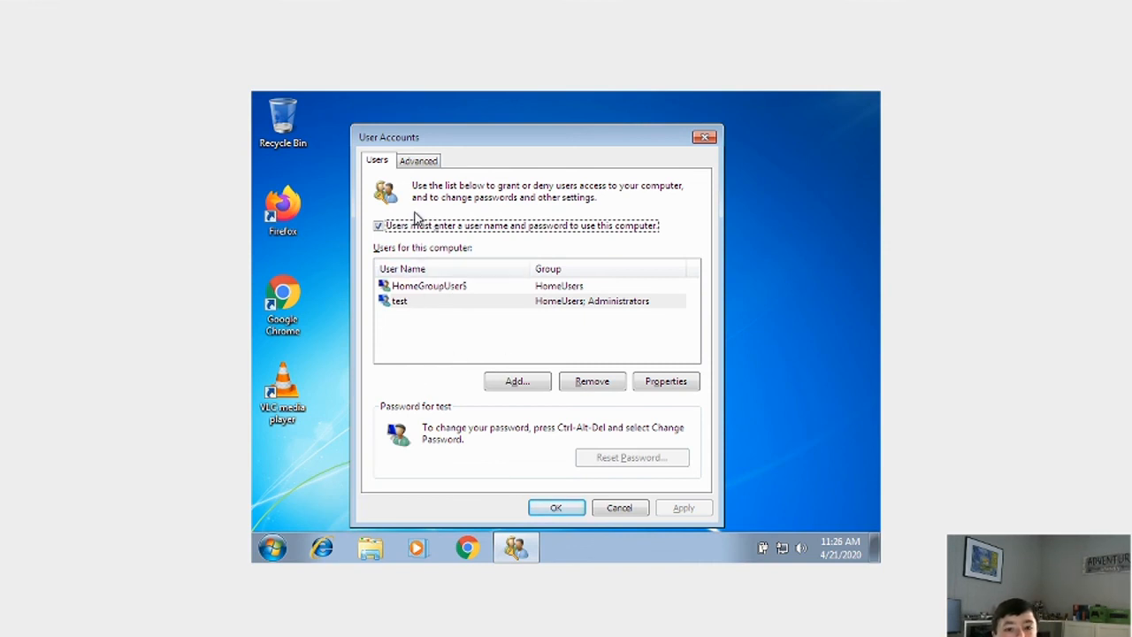
click(408, 166)
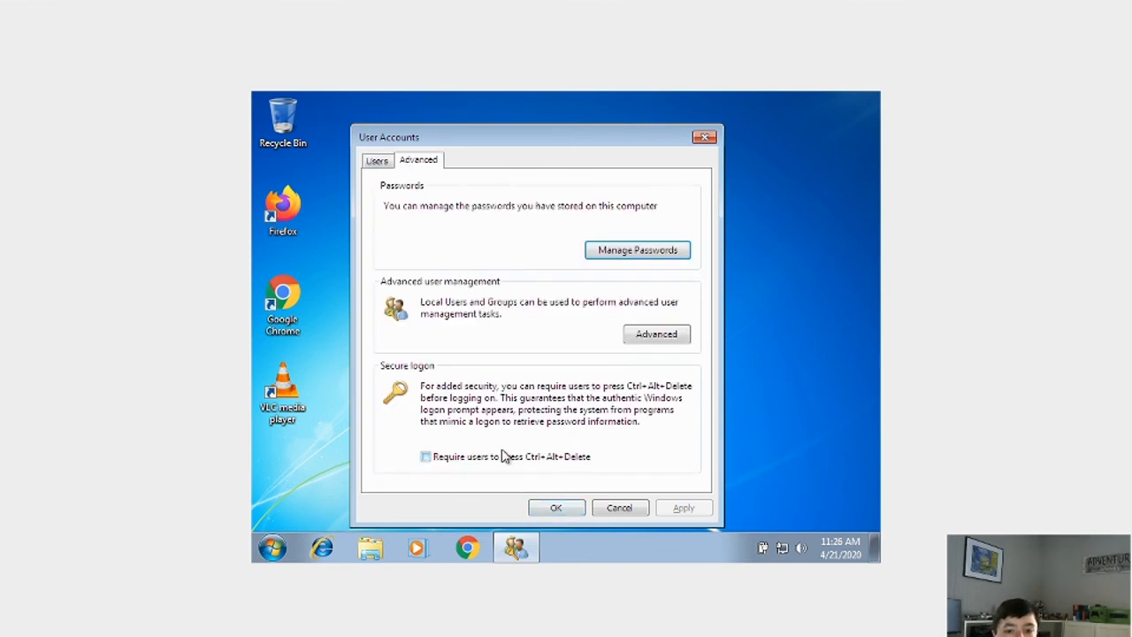
click(622, 507)
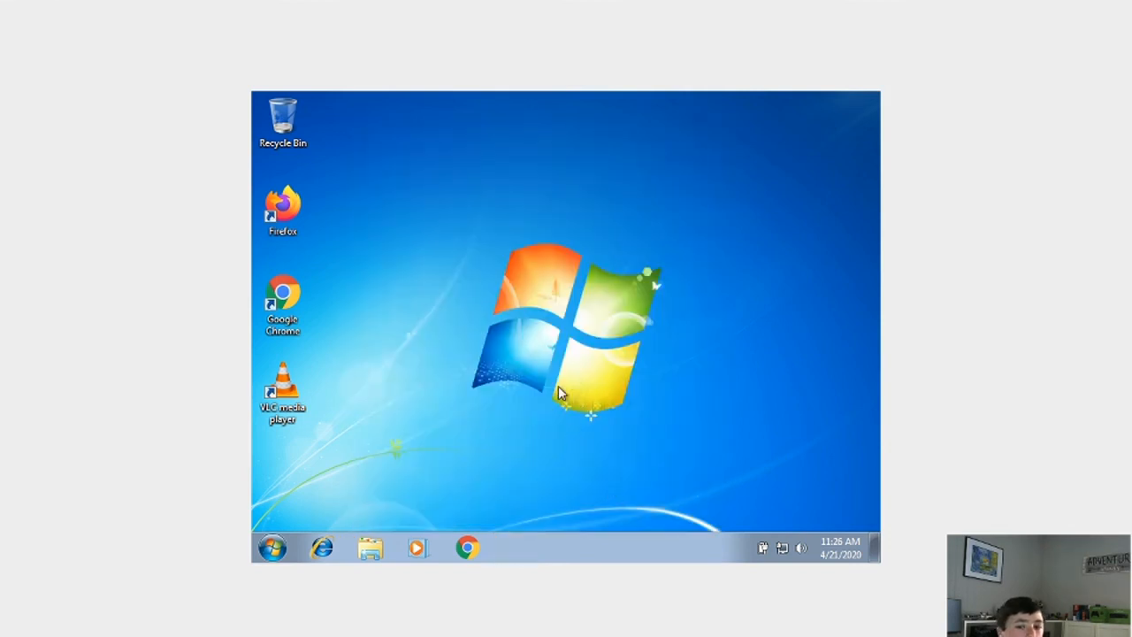
click(274, 550)
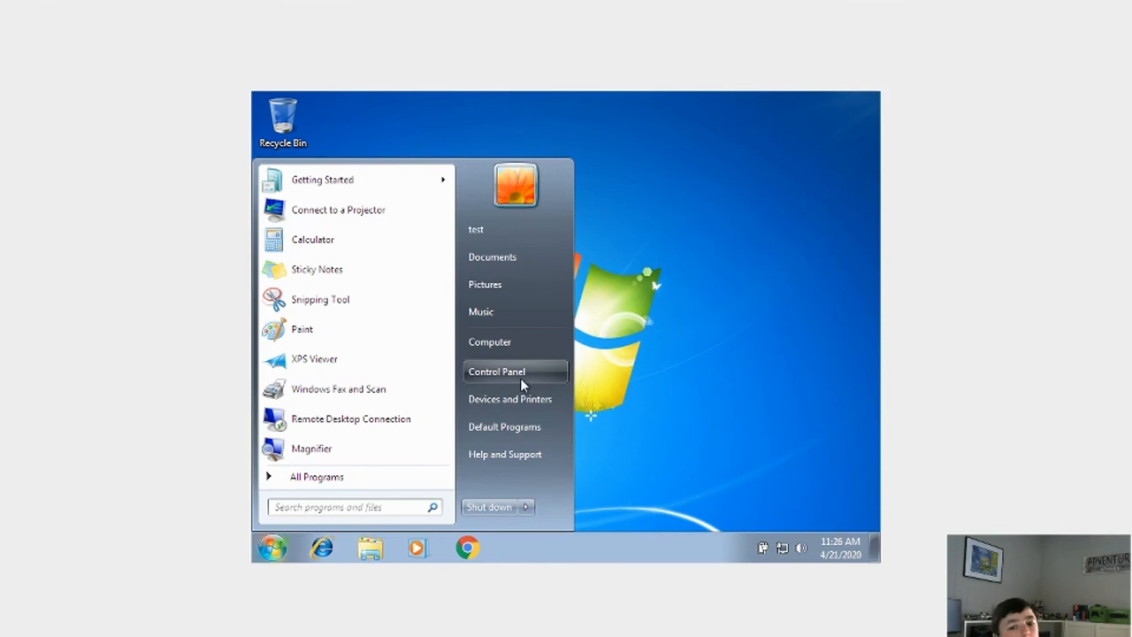
click(612, 271)
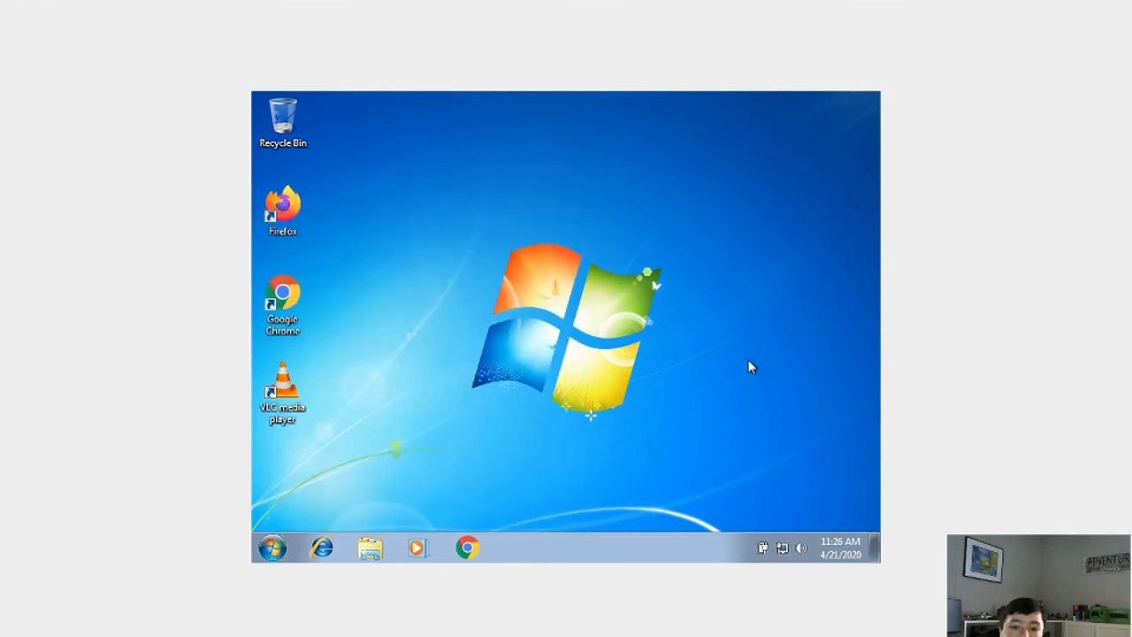